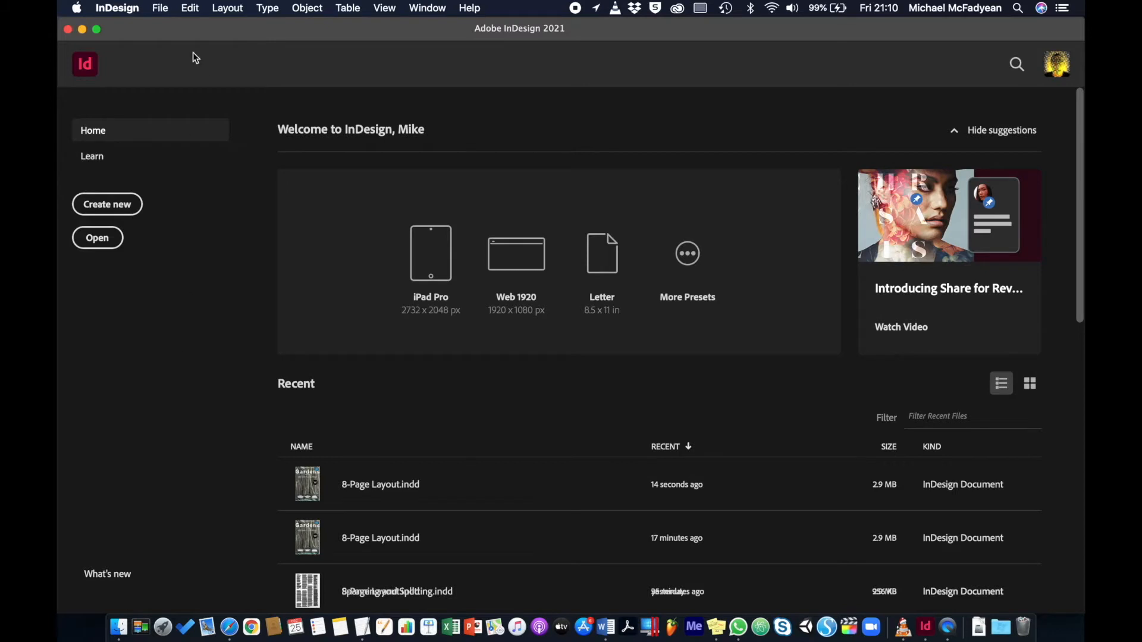
Open the InDesign document 8-Page Layout.indd from the 8-Page Layout Folder
click(160, 17)
click(173, 38)
click(570, 90)
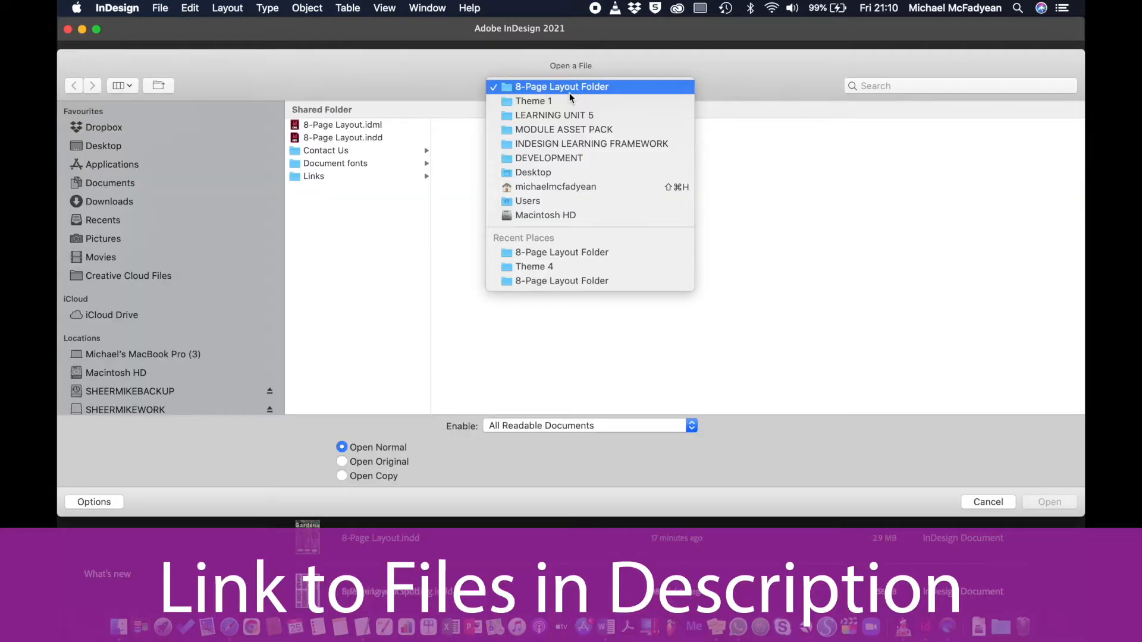
click(757, 74)
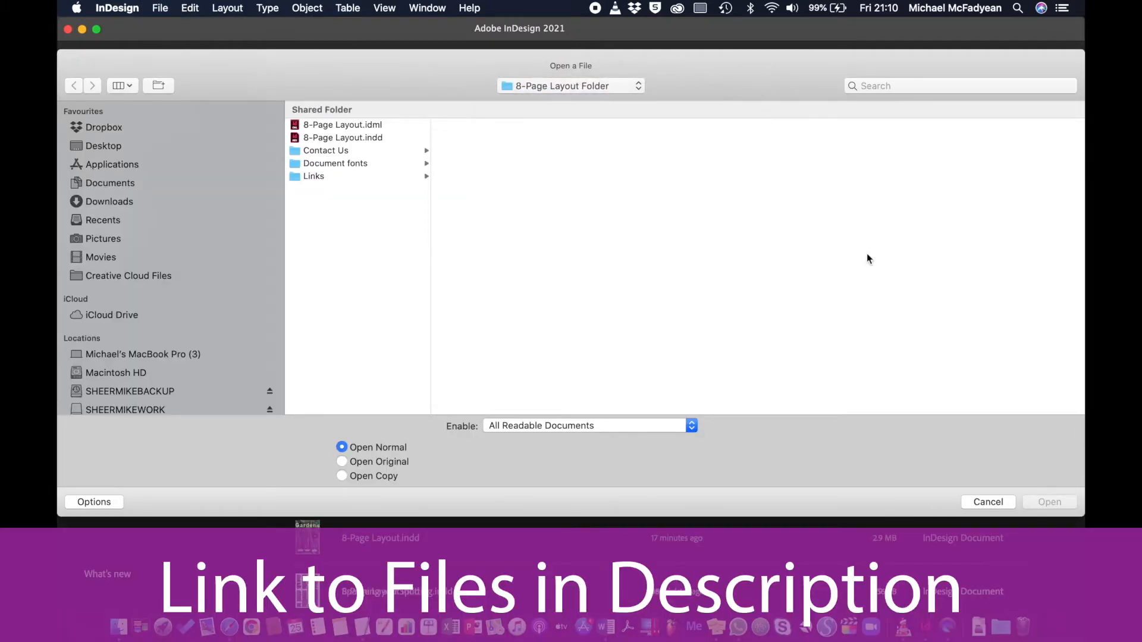
double_click(320, 140)
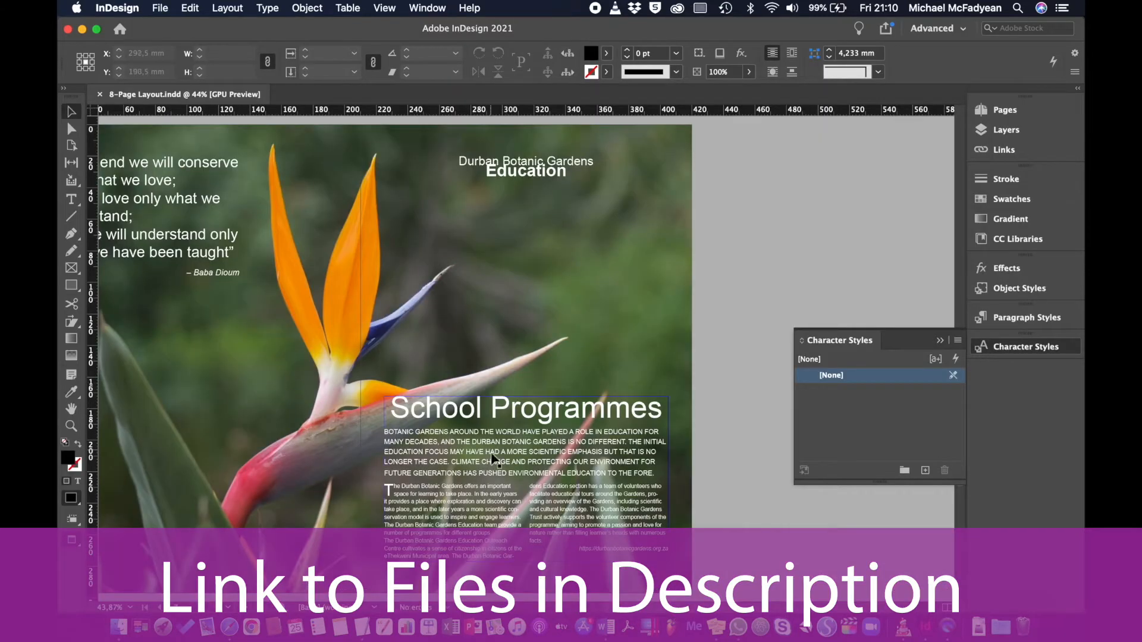
Examine the character formatting of the School Programmes heading, the introductory paragraph and the two-column body text on page 7
click(564, 437)
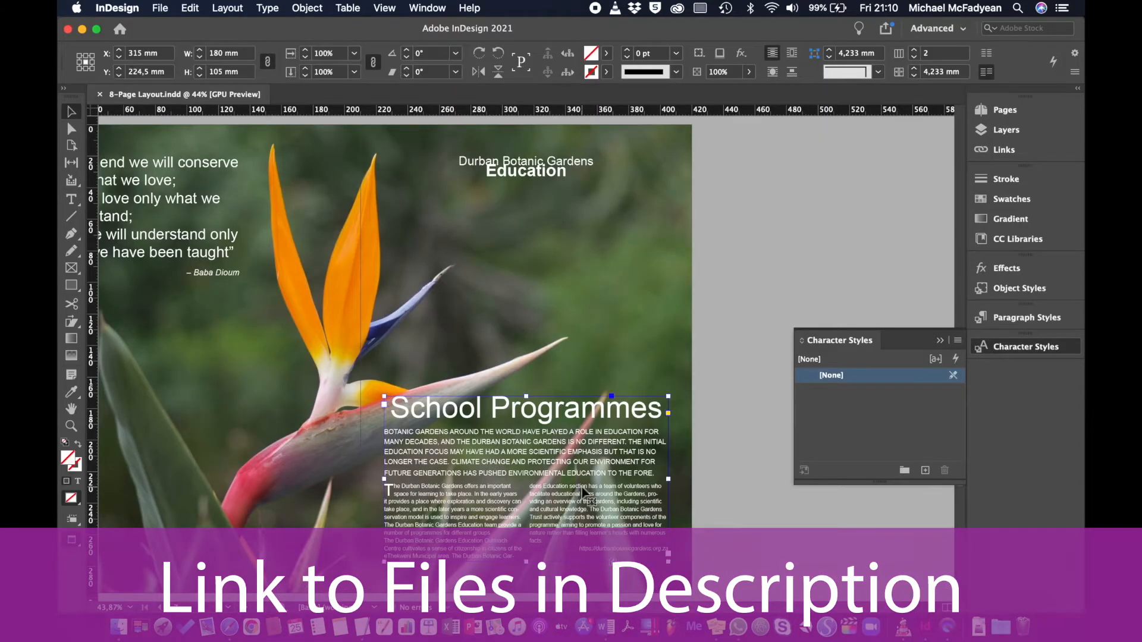
key(super+equal)
key(super+equal)
key(super+equal)
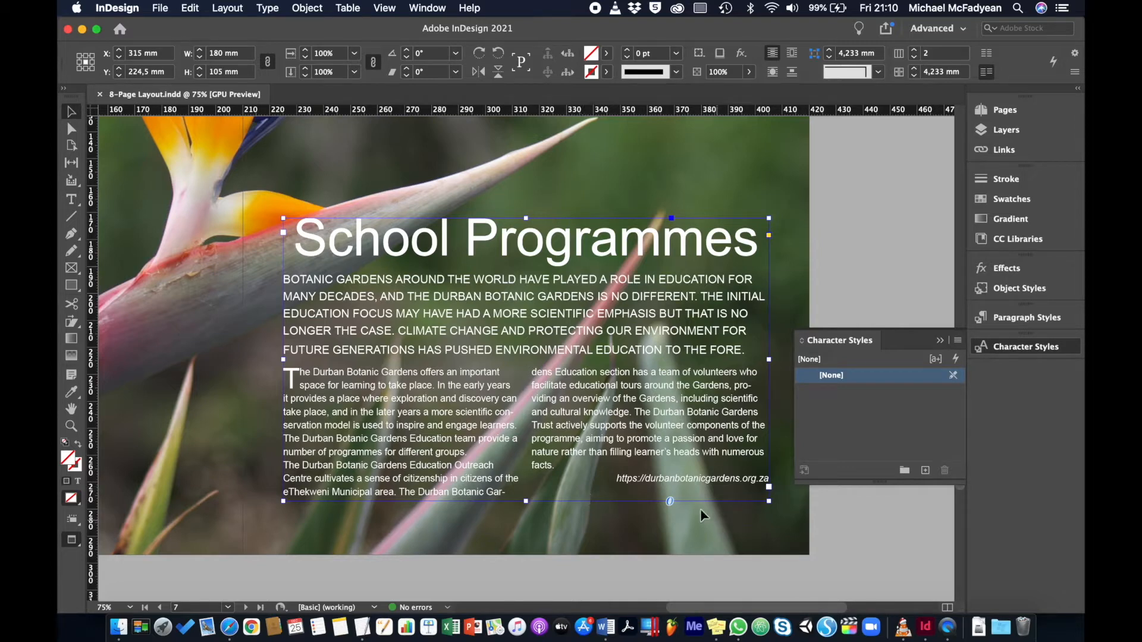
click(78, 207)
click(382, 238)
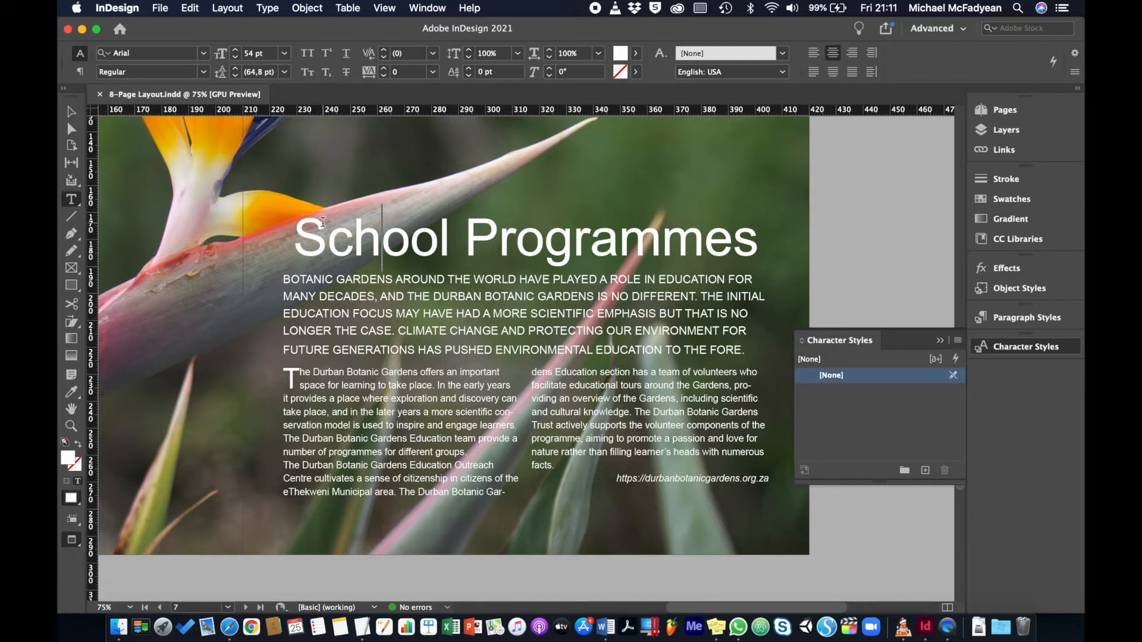
drag(292, 225, 758, 235)
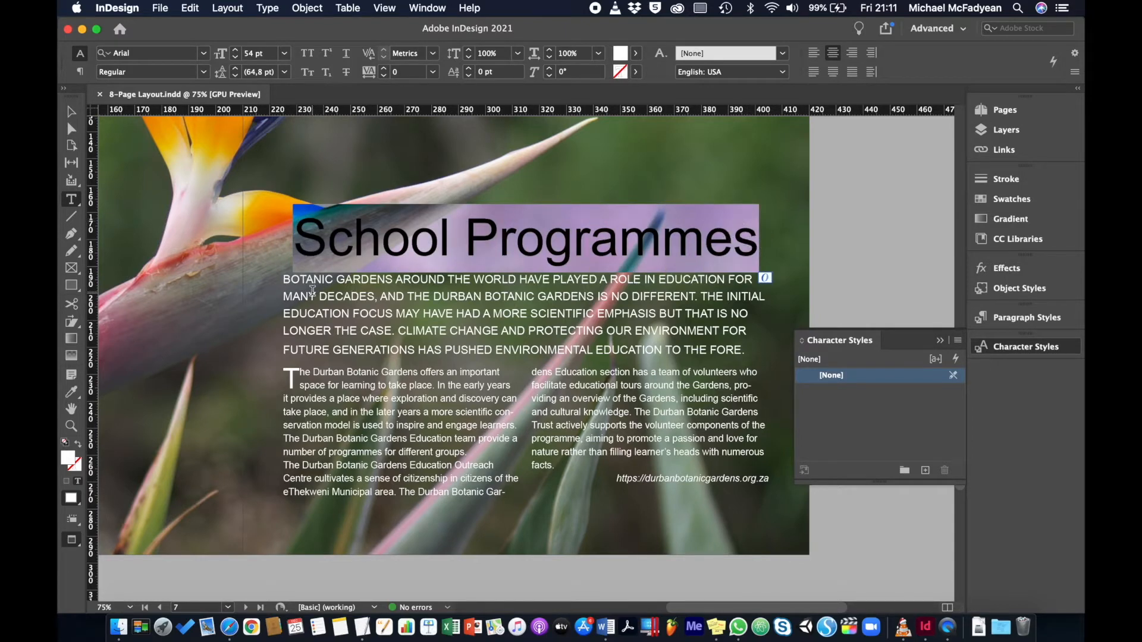
drag(312, 291, 659, 335)
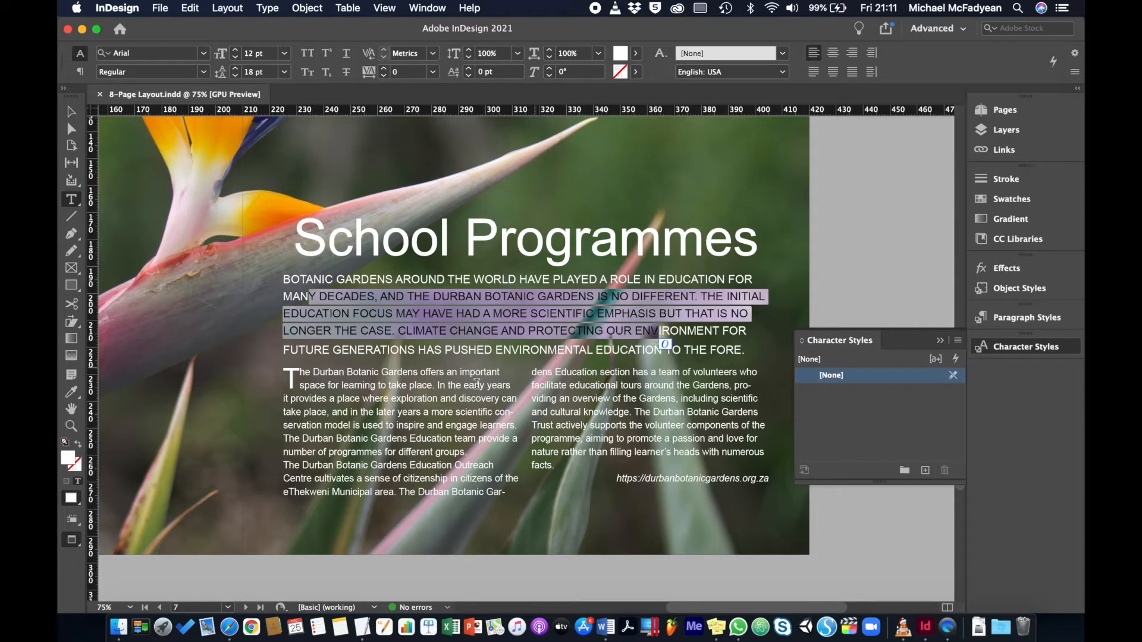
drag(410, 386, 642, 438)
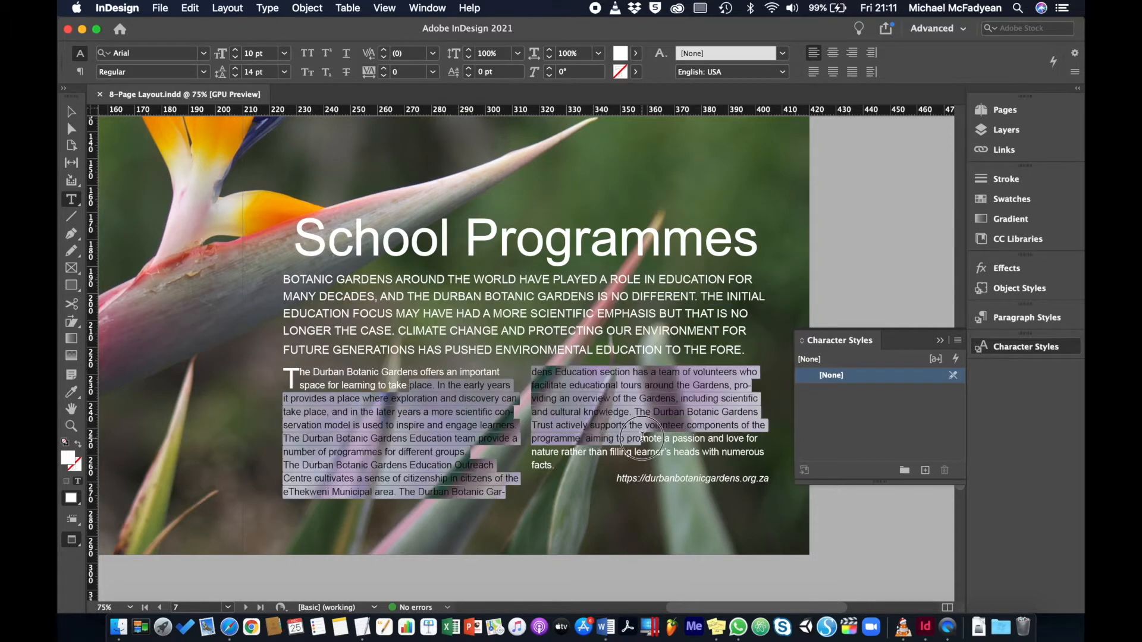
click(567, 443)
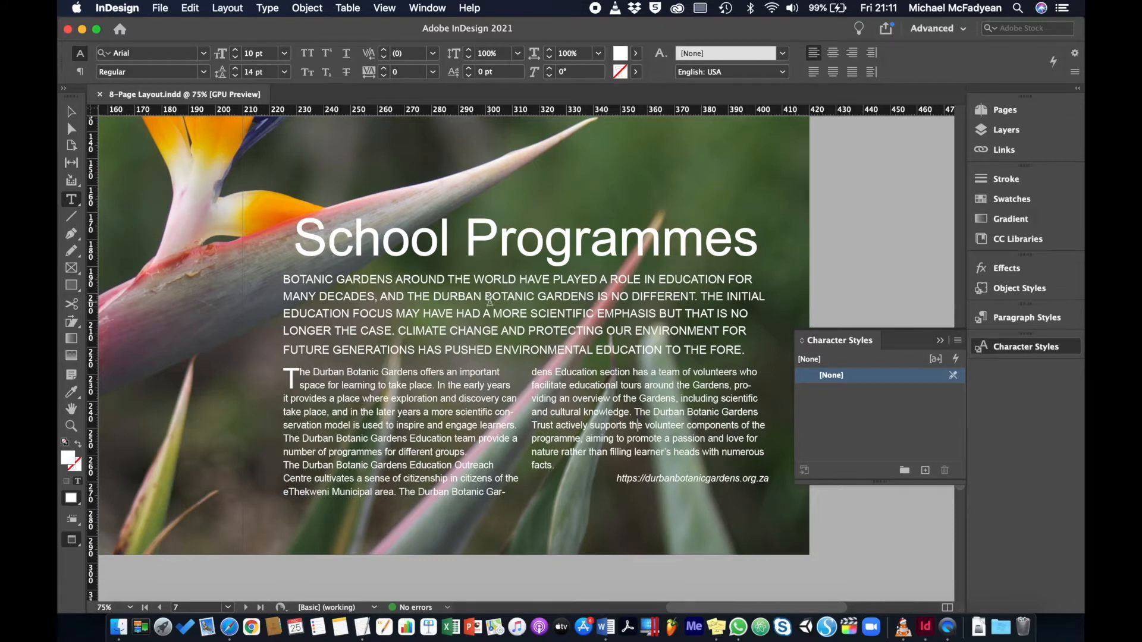
click(72, 112)
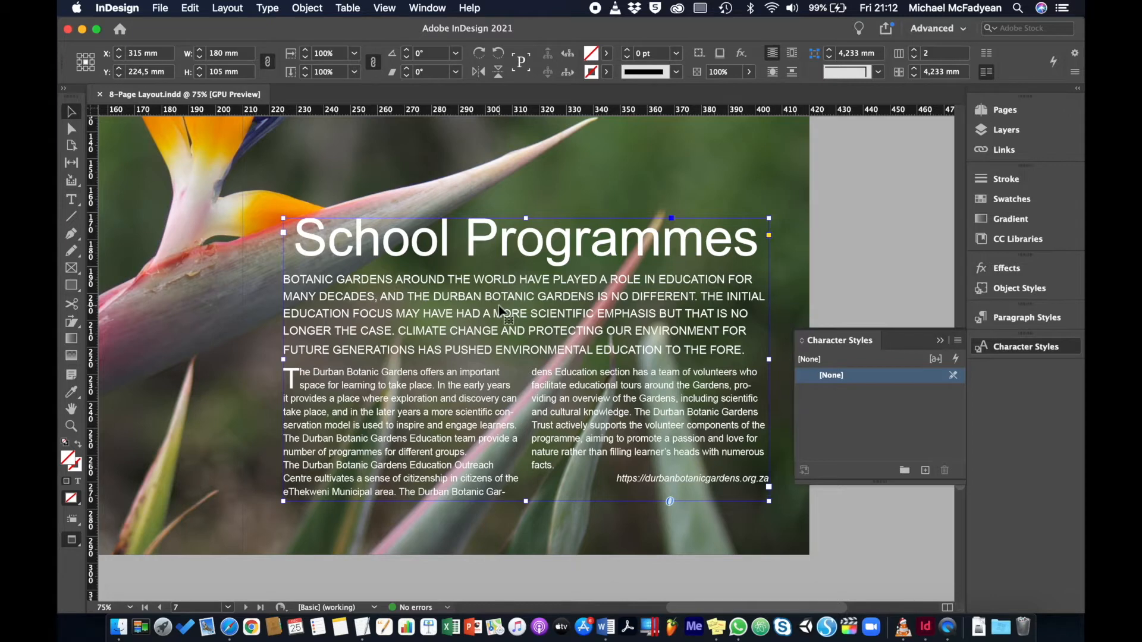
click(869, 288)
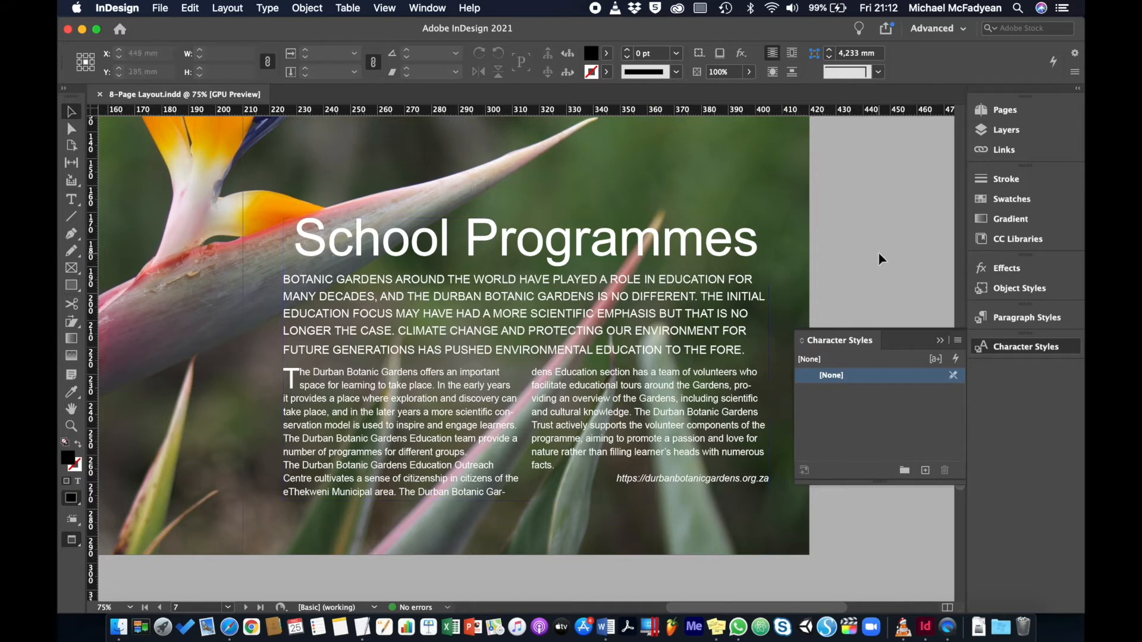
Check that the Advanced workspace is active and that Character Styles are shown
click(992, 347)
click(991, 343)
click(957, 28)
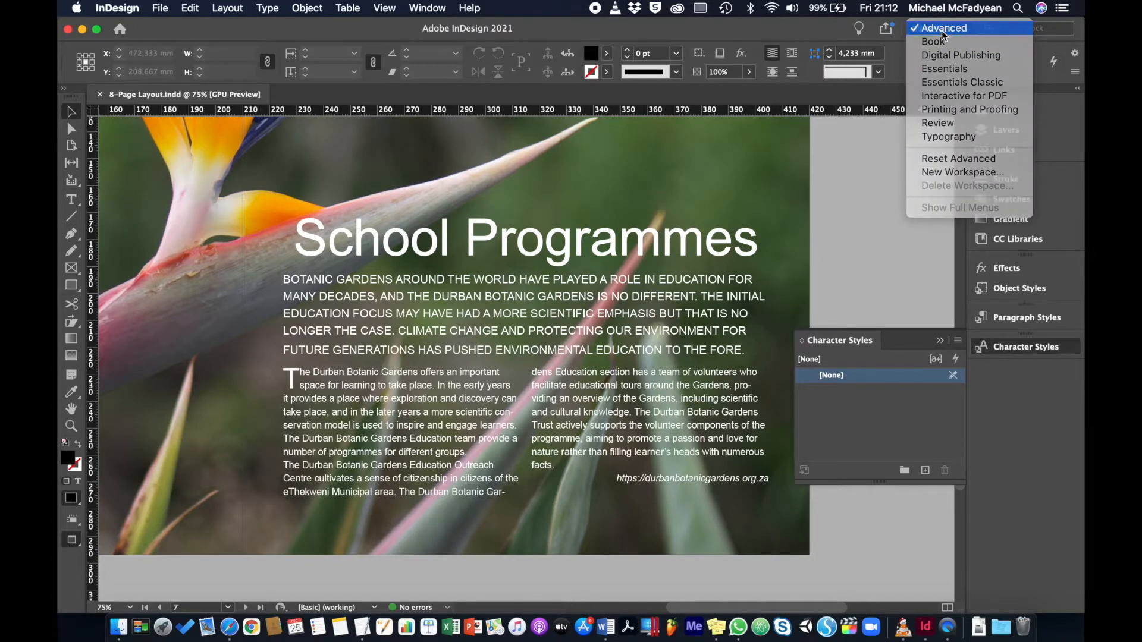
click(941, 30)
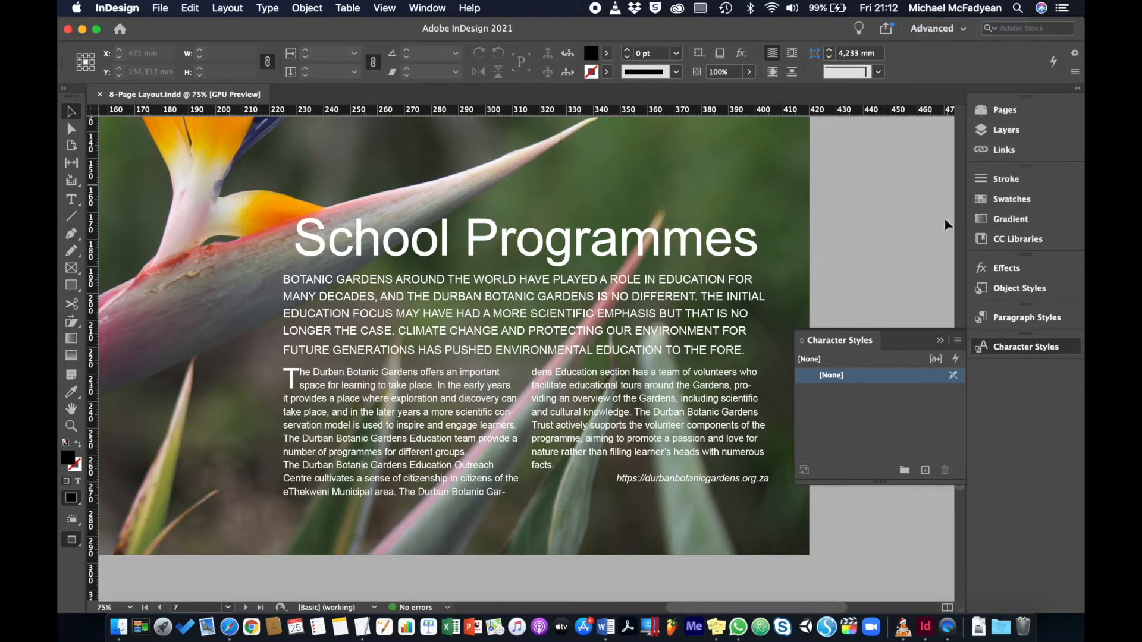
click(427, 8)
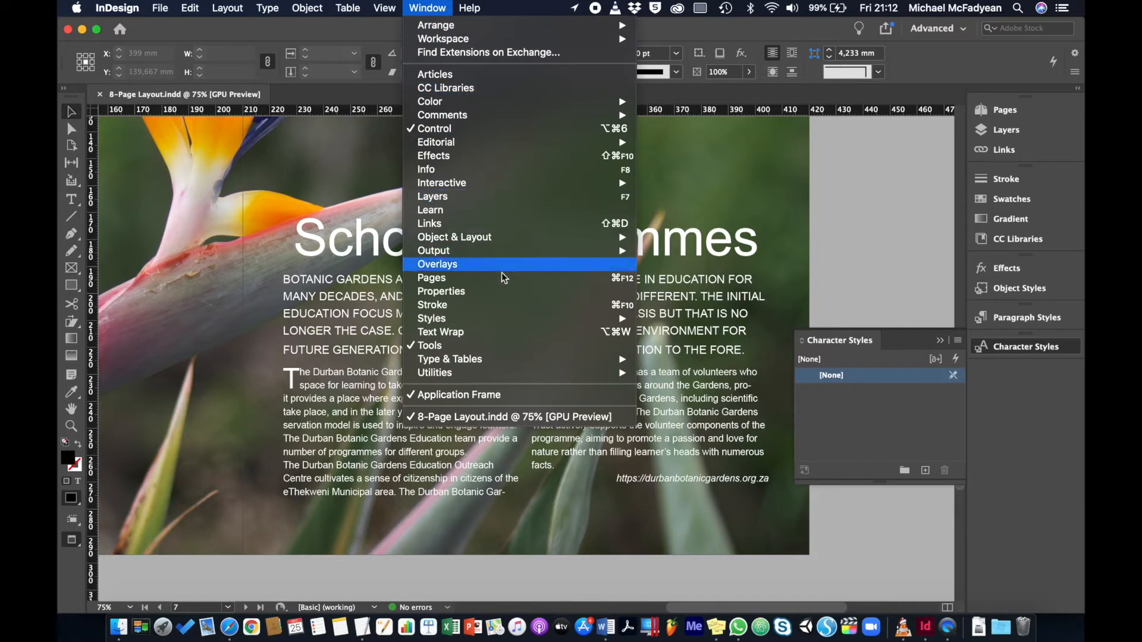
mouse_move(512, 317)
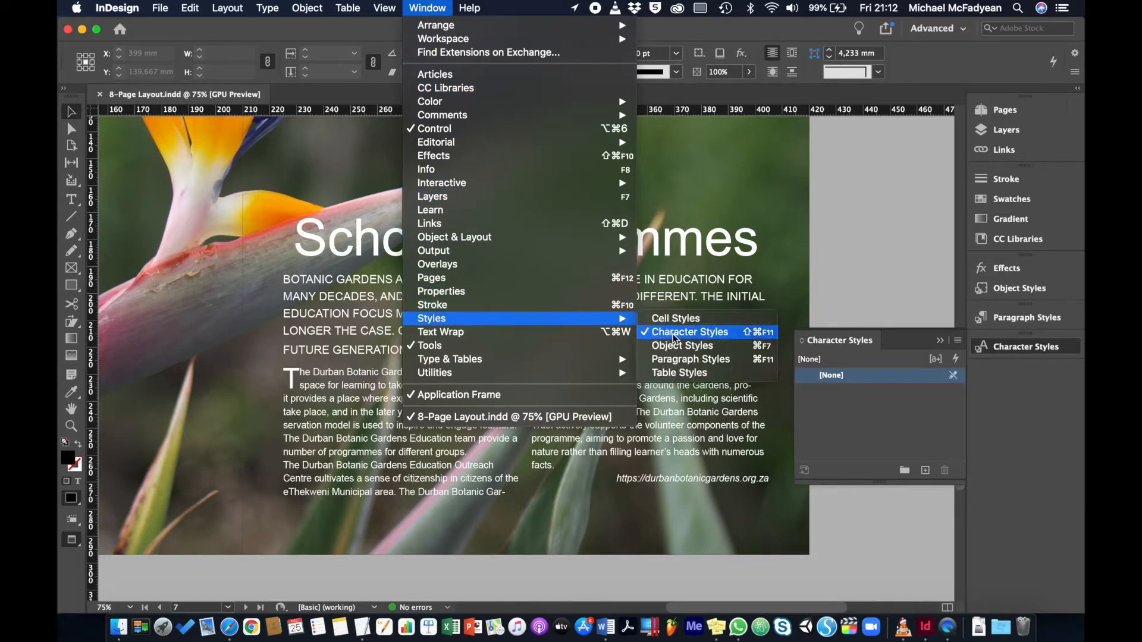
click(915, 423)
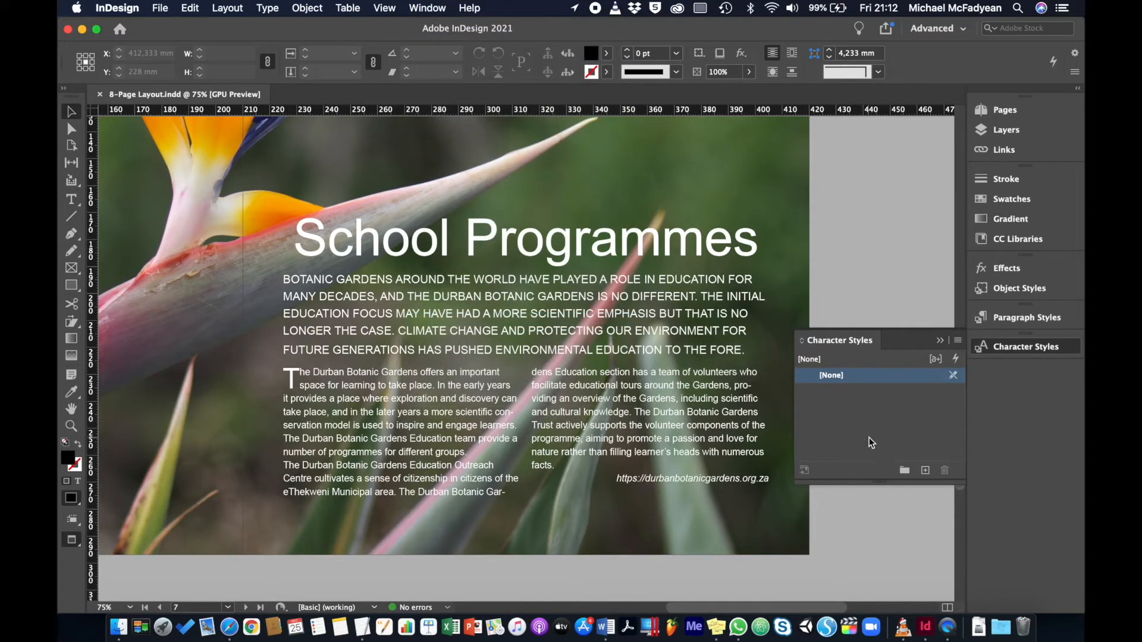
Create a new character style and name it Bold Underline Cyan
click(926, 471)
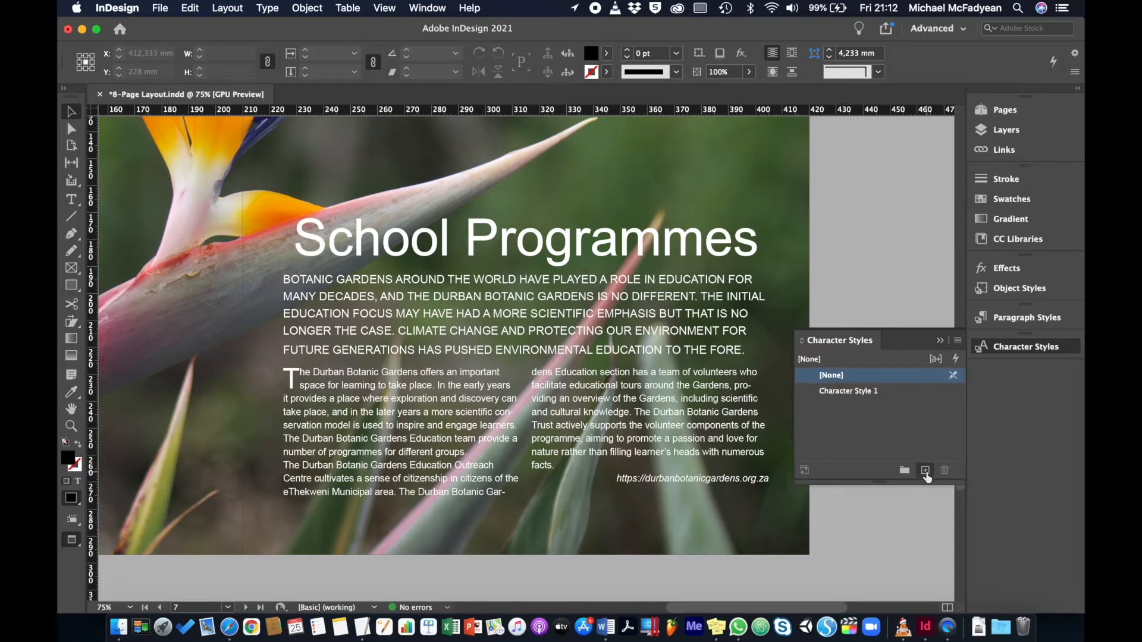
double_click(834, 392)
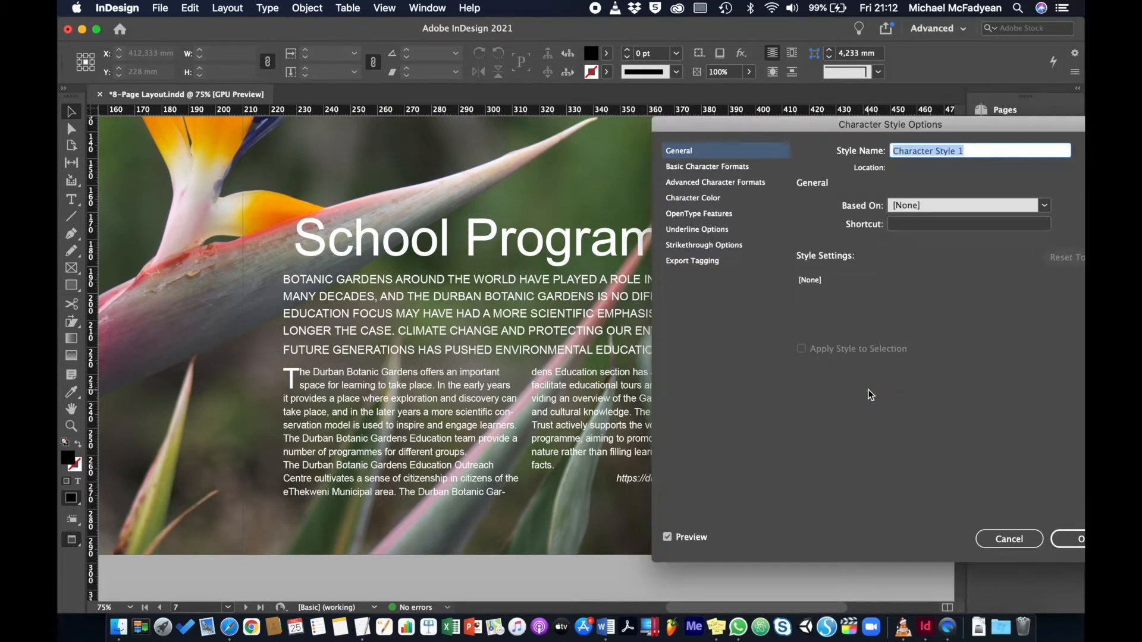
drag(872, 127, 825, 147)
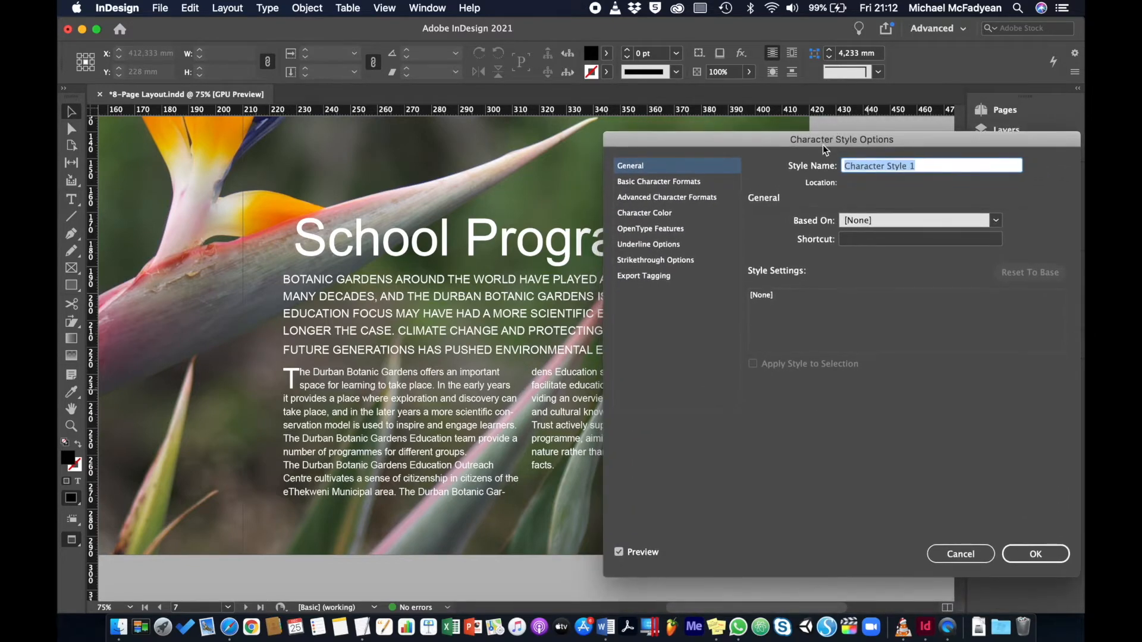
text(Bold)
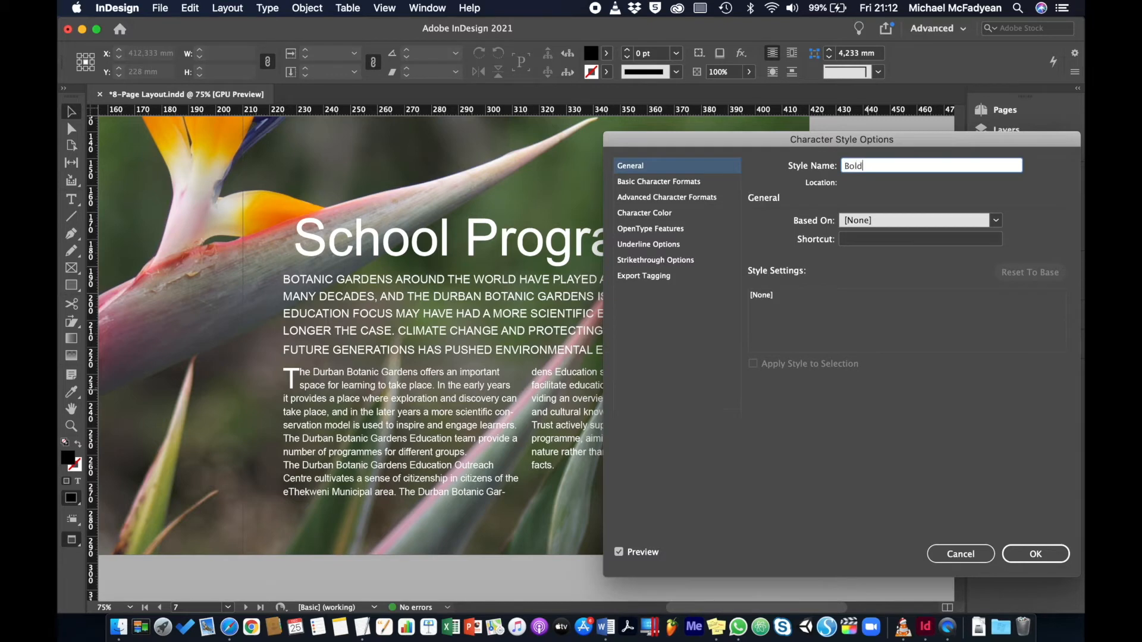
text( Underline Cyan)
Set the character style's font to Arial Bold and turn on Underline
click(688, 181)
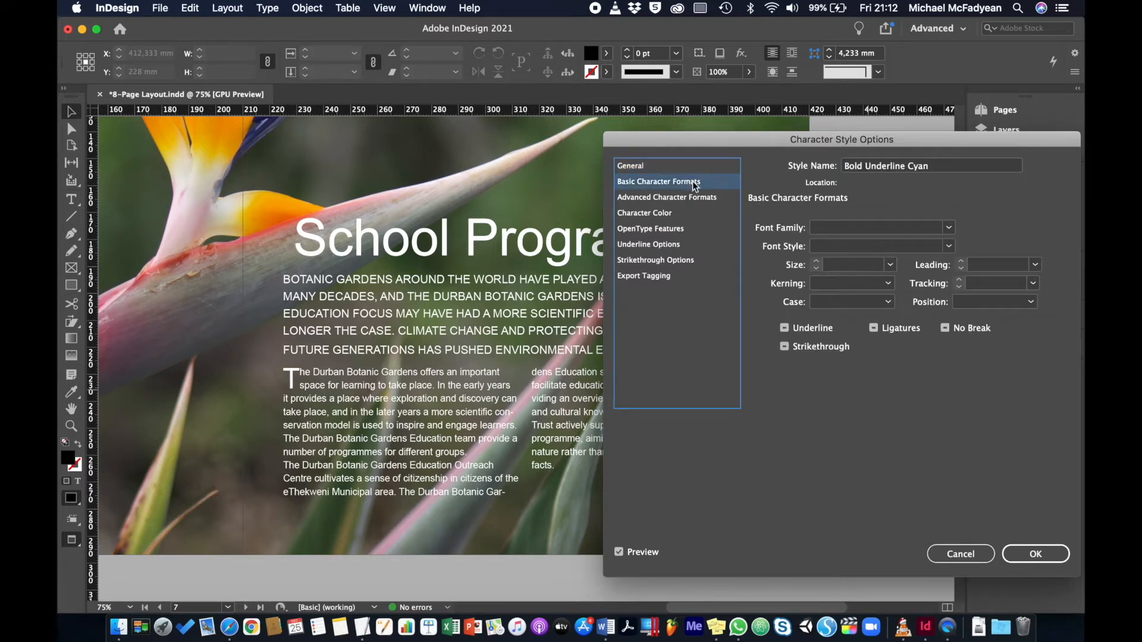
click(880, 229)
text(Arial)
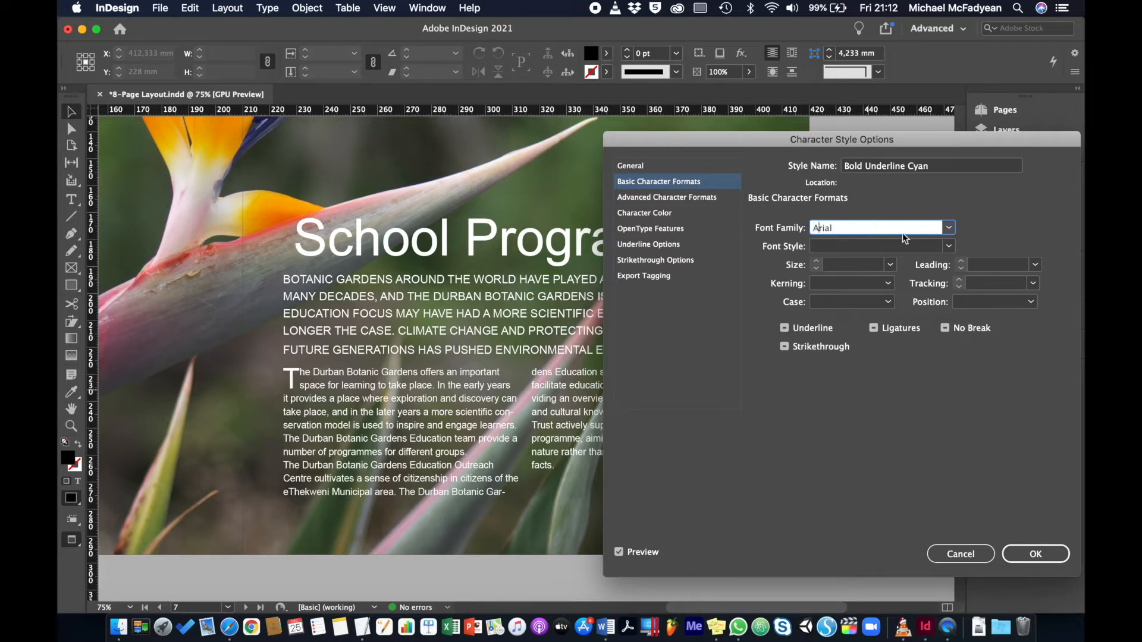
click(947, 246)
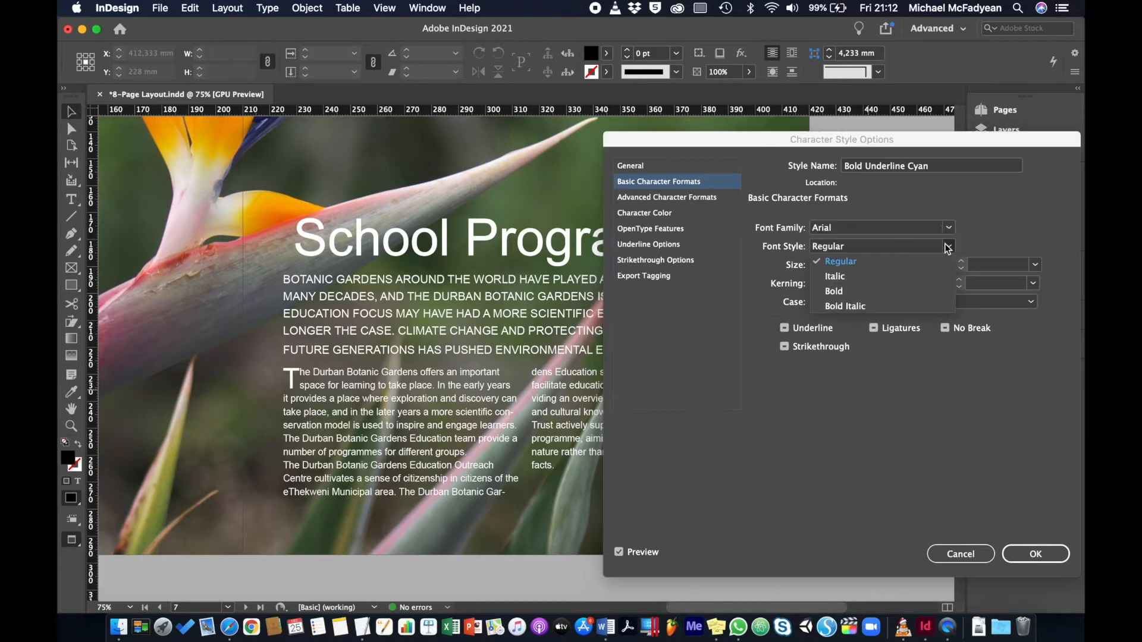
click(916, 289)
click(785, 328)
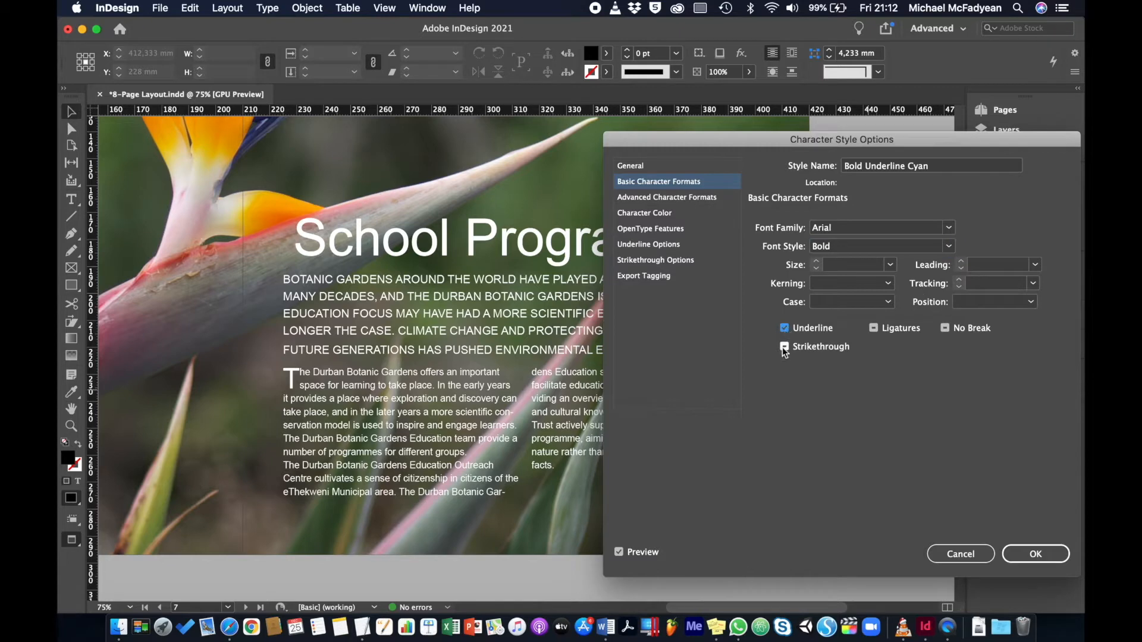
Set the style's character colour to C=100 M=0 Y=0 K=0 with a 50% tint and save the style
click(667, 213)
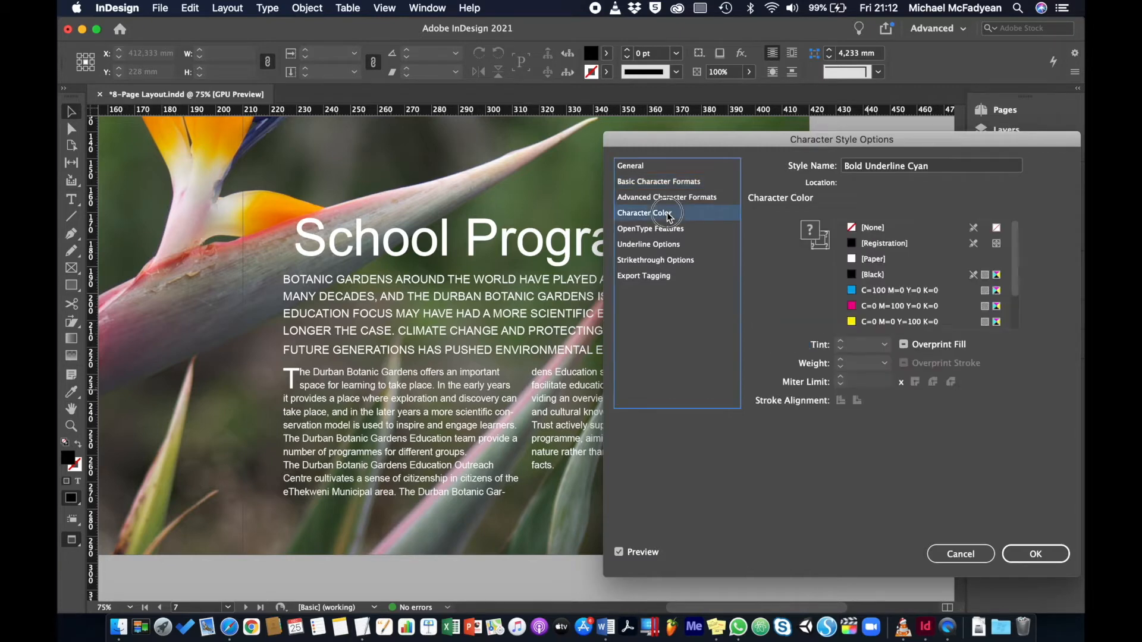
click(853, 290)
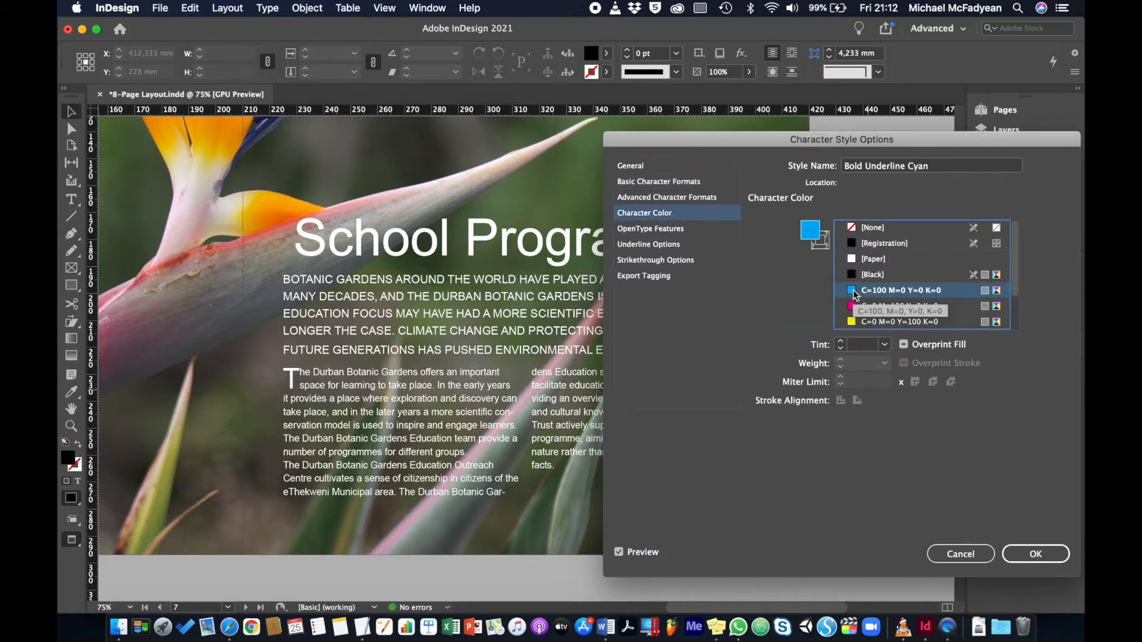
click(885, 346)
click(883, 434)
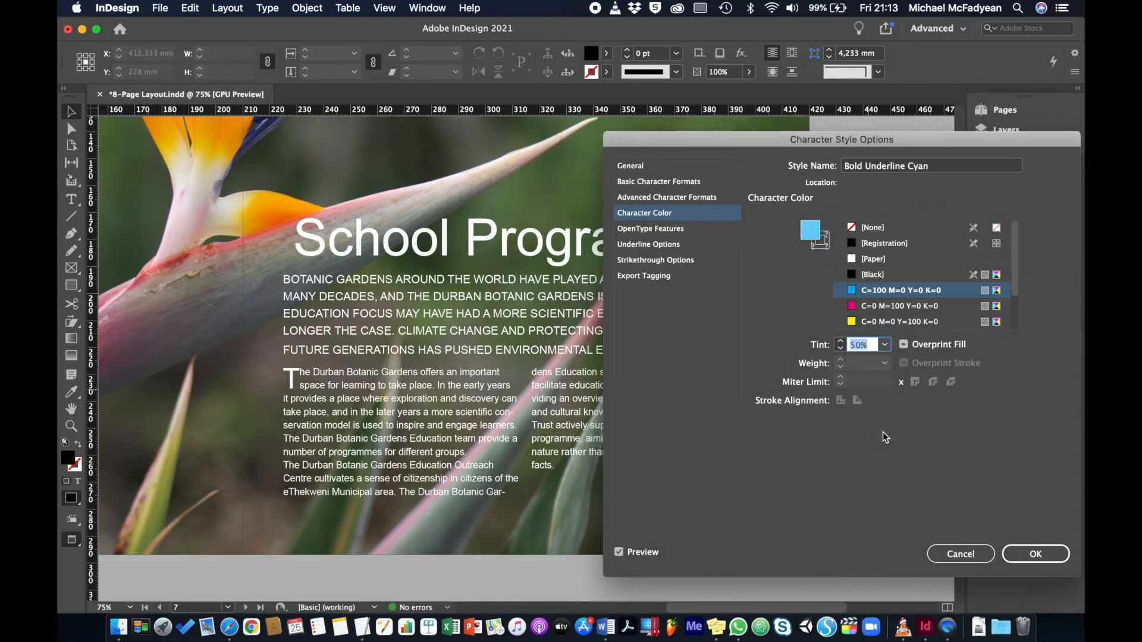
click(1013, 555)
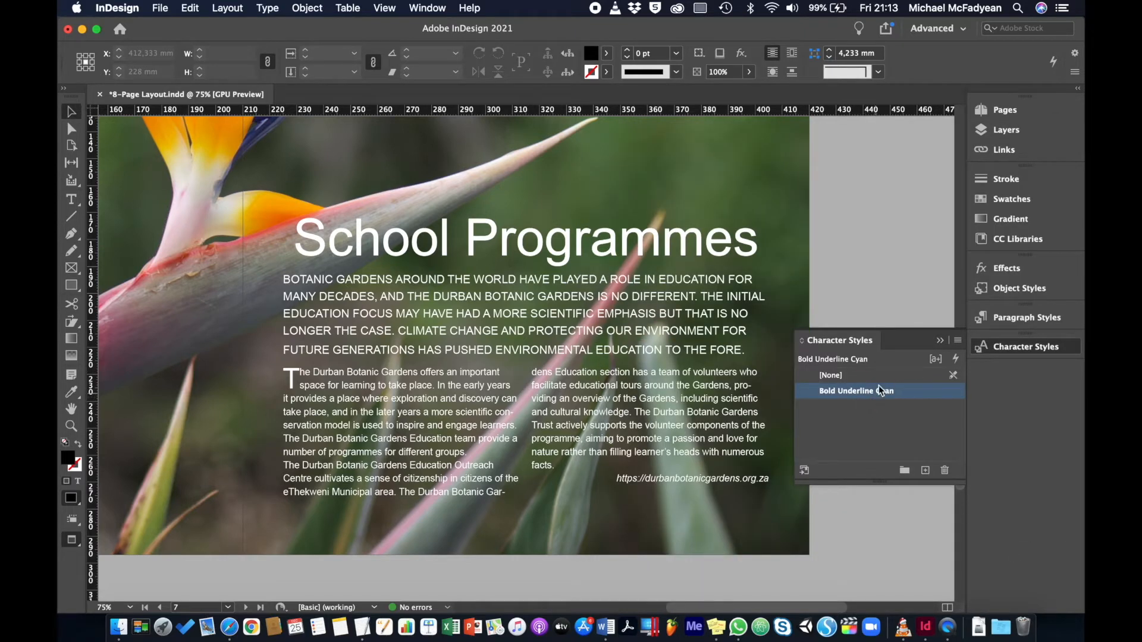
Apply the Bold Underline Cyan style to "WORLD" and "DIFFERENT" in the introduction and "exploration" in the body text
click(72, 200)
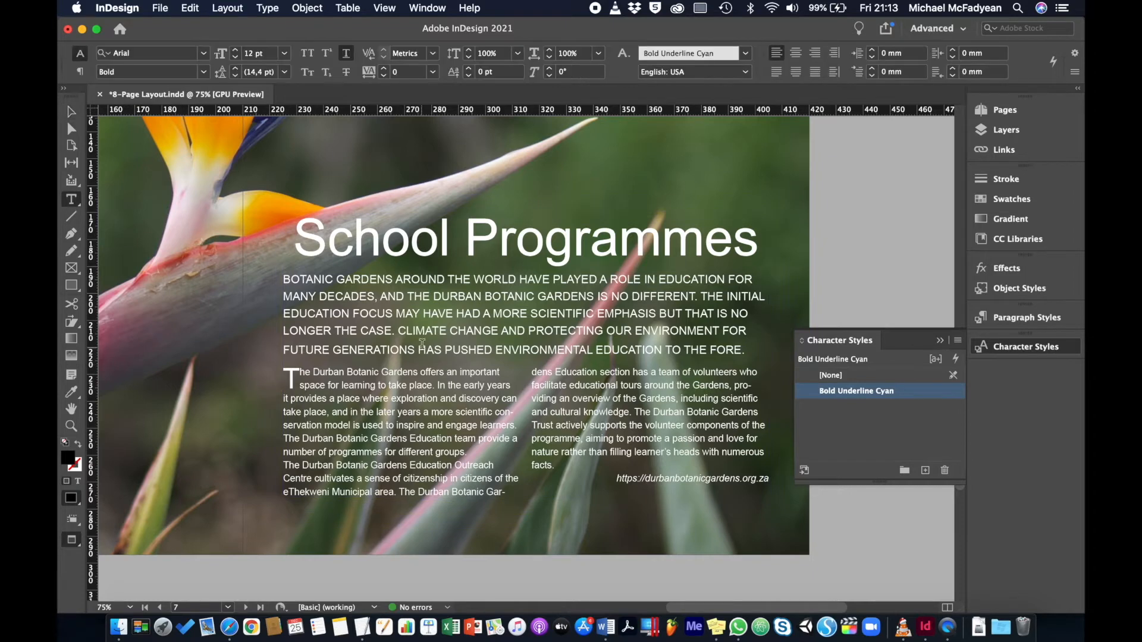
double_click(493, 278)
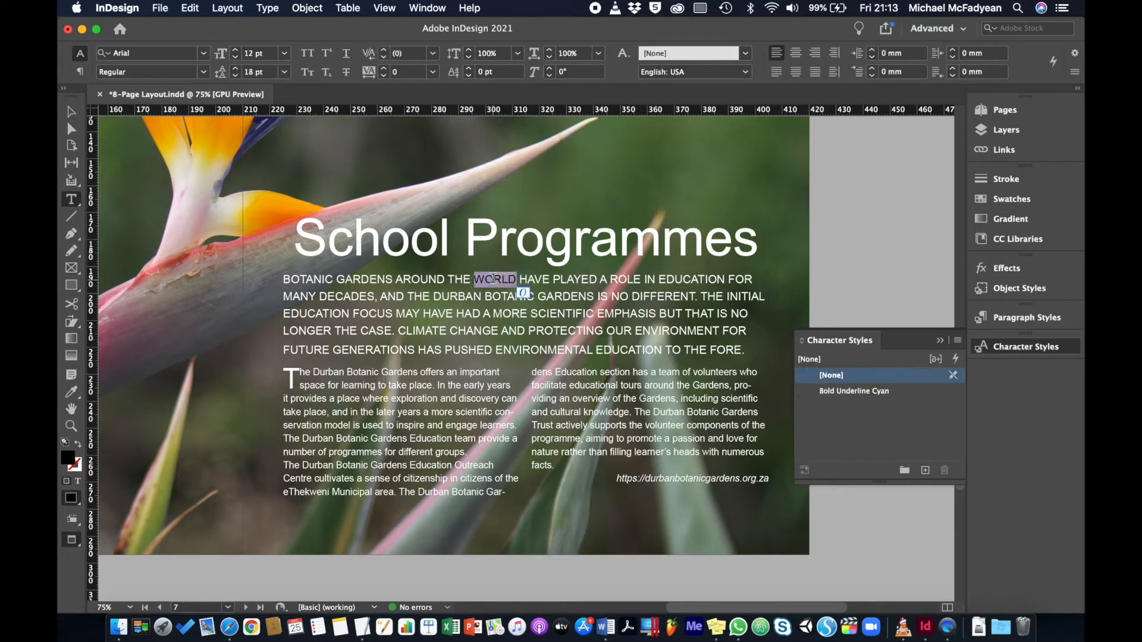
click(855, 391)
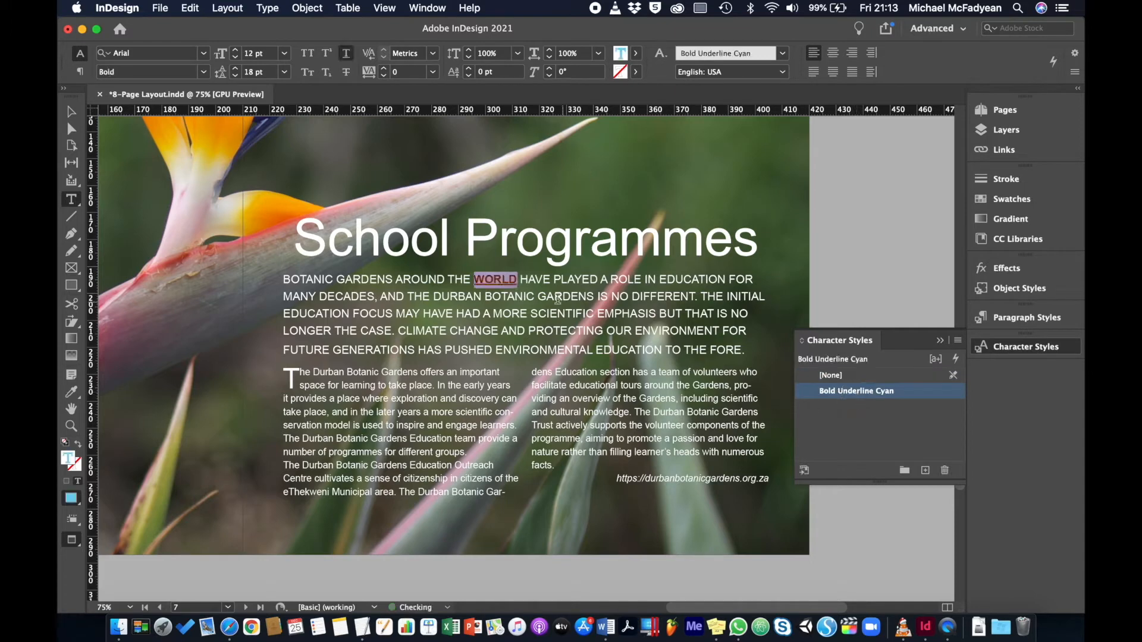
double_click(654, 296)
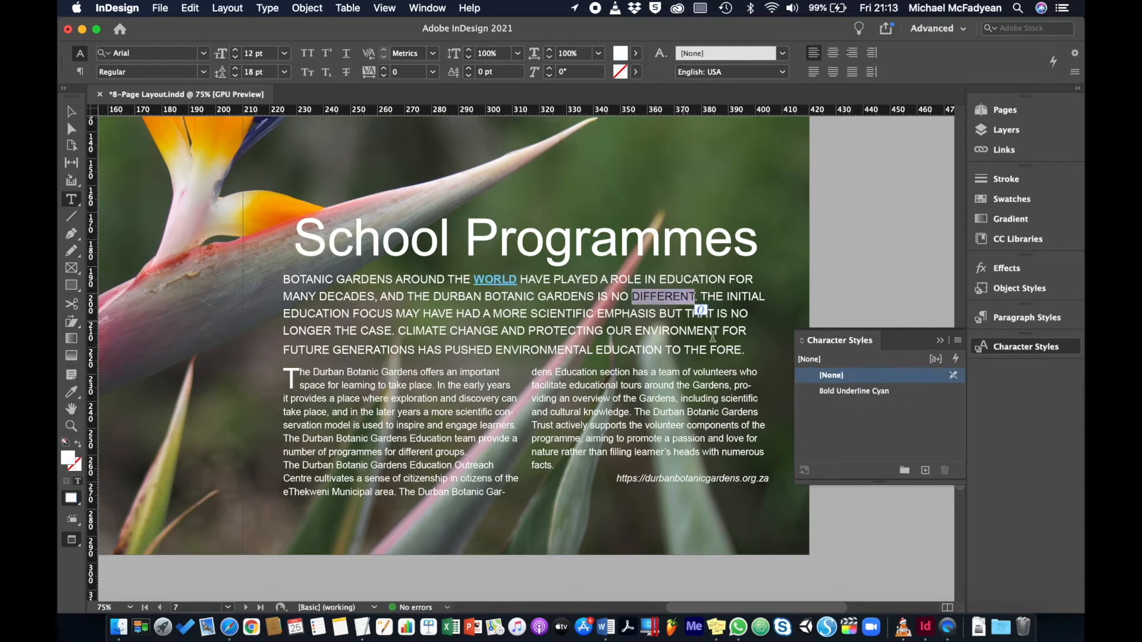
click(841, 394)
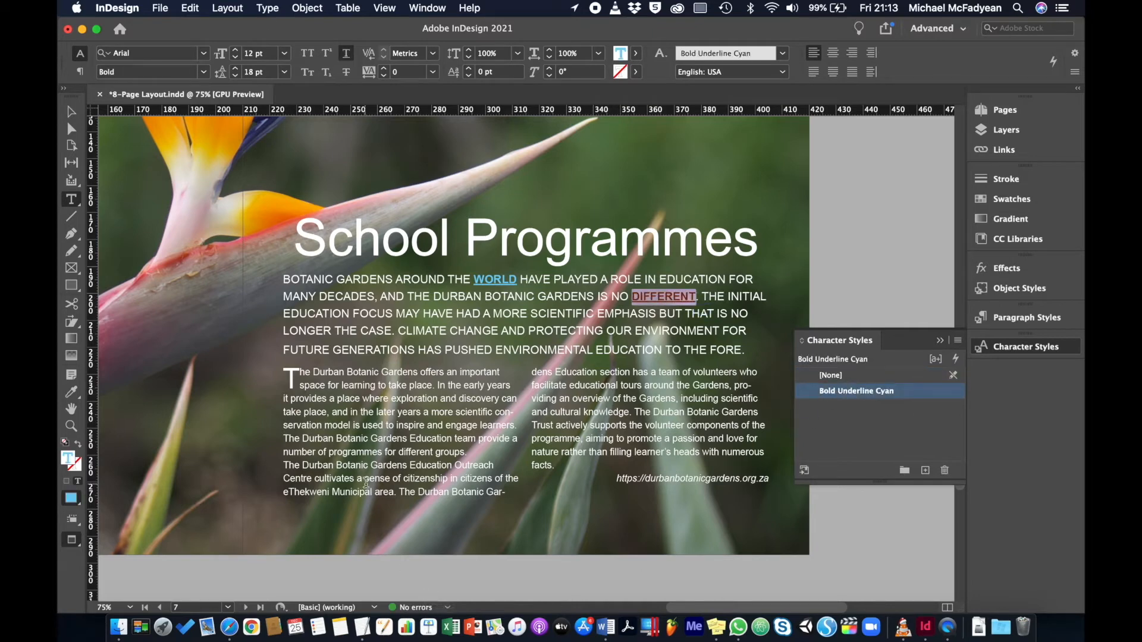
double_click(389, 399)
click(850, 393)
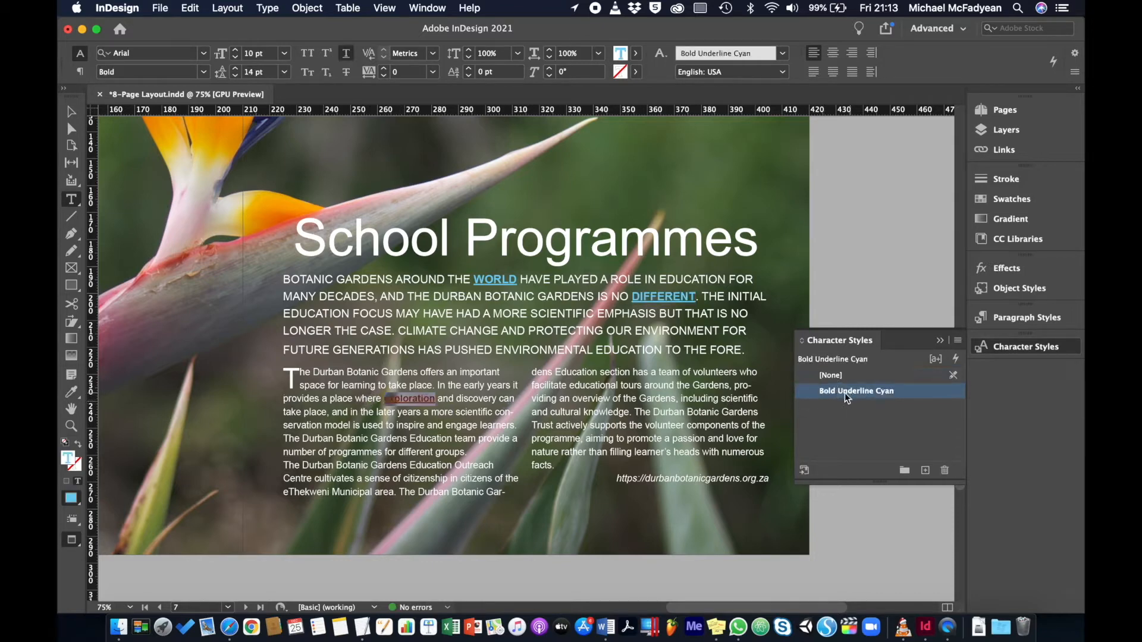
Apply the Bold Underline Cyan style to "knowledge" in the second body column and deselect the text
click(618, 412)
double_click(619, 411)
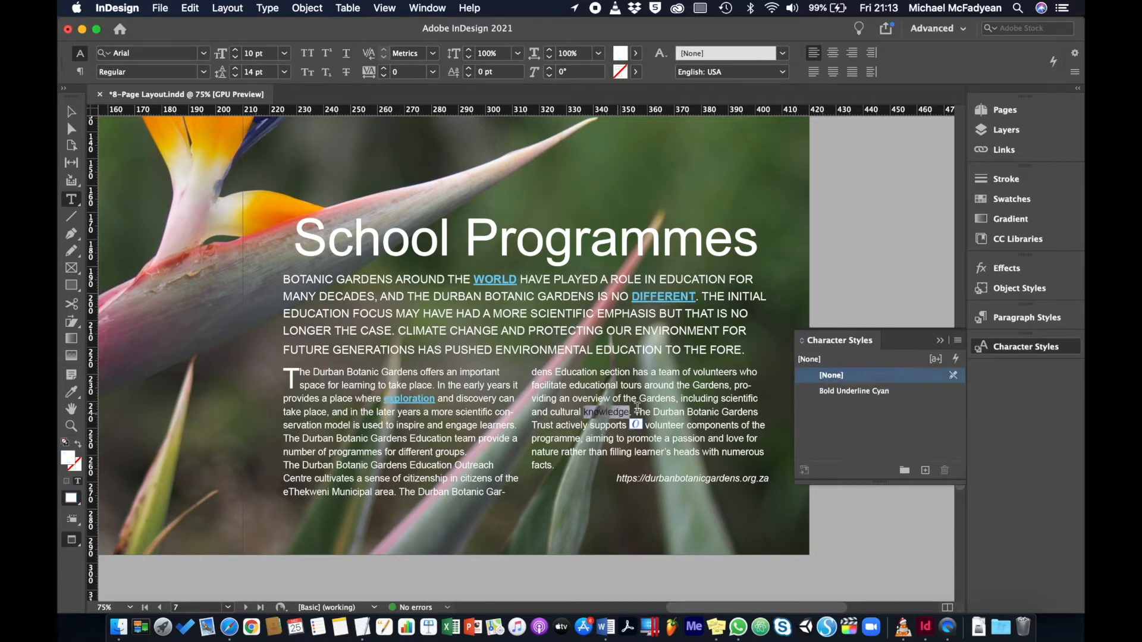
click(864, 395)
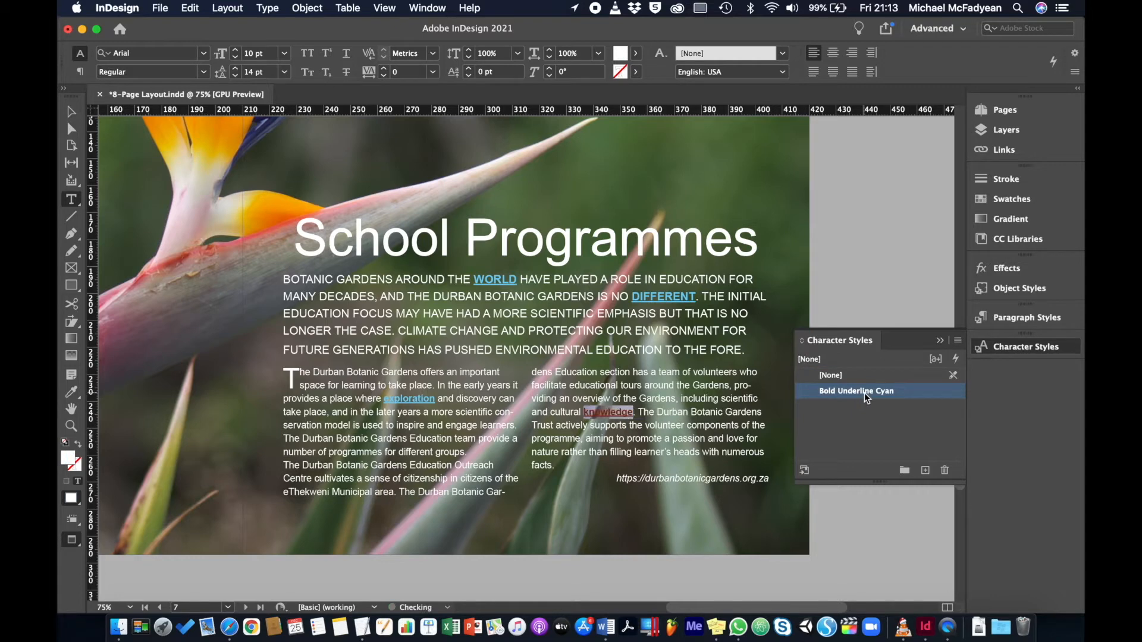
click(70, 112)
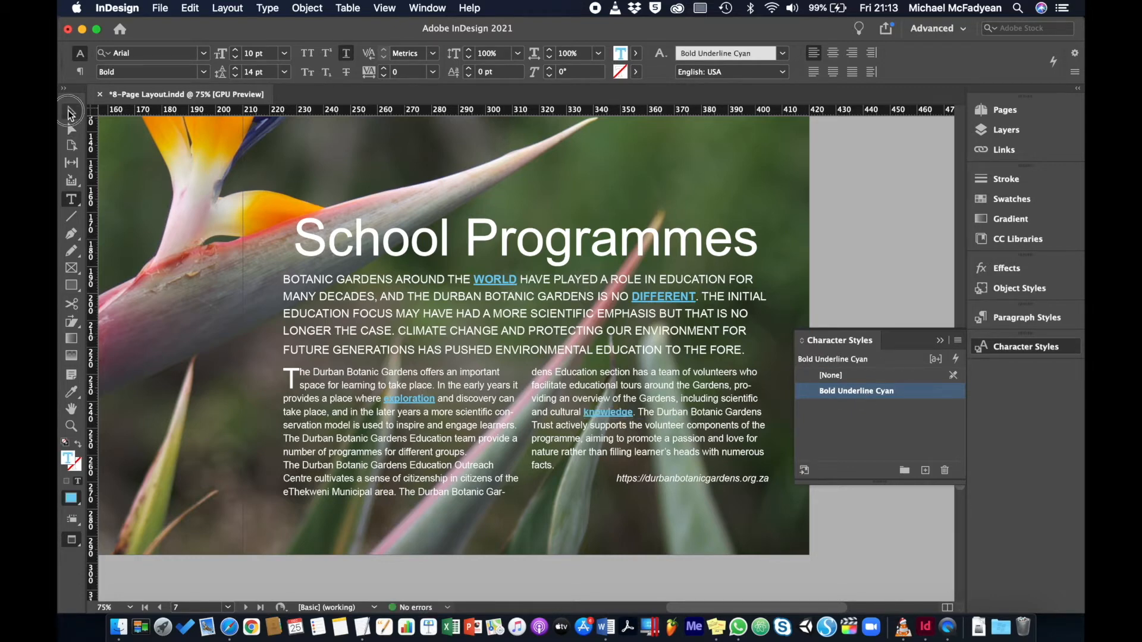
click(862, 256)
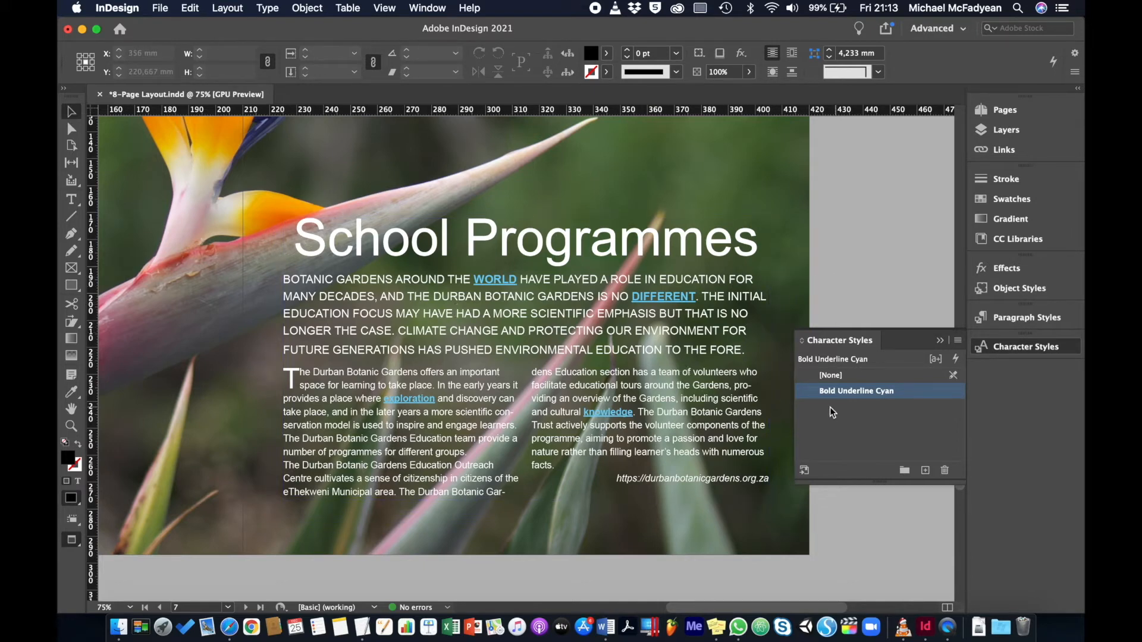
Select "DURBAN BOTANIC GARDENS" in the introduction, open its Underline Options and turn the underline on
double_click(454, 299)
drag(435, 294, 593, 294)
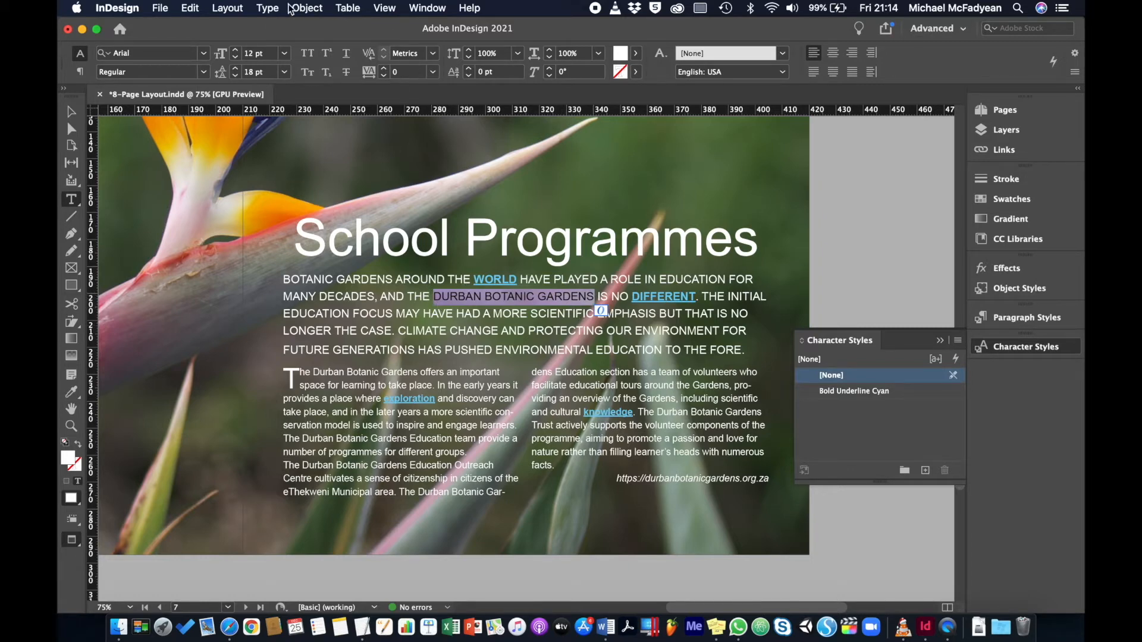
click(271, 9)
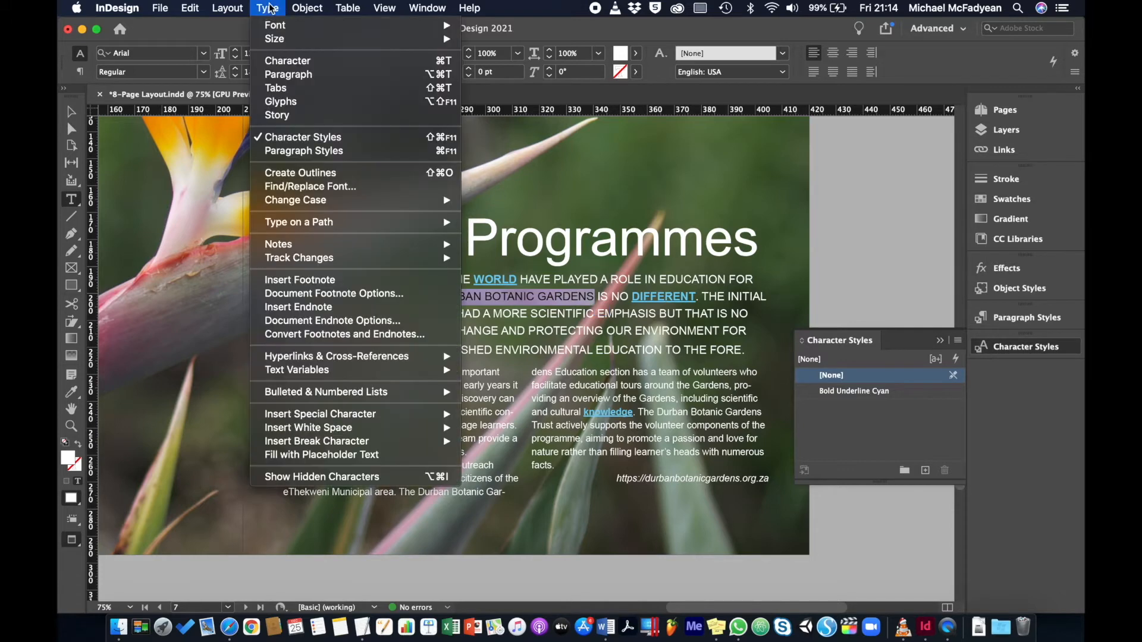
click(294, 62)
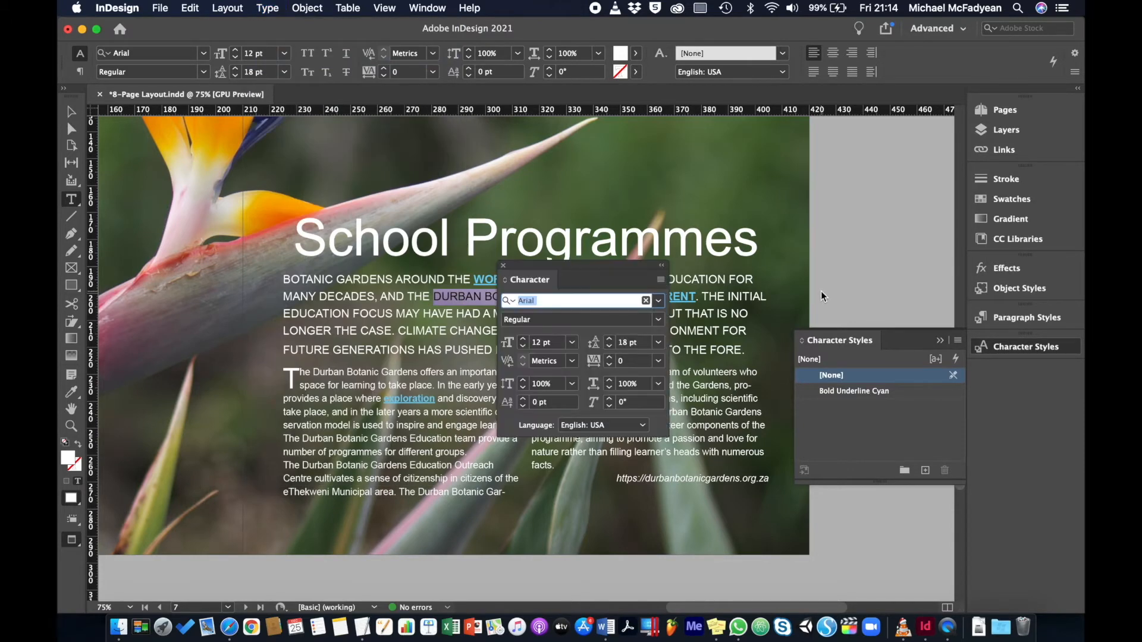
drag(635, 267, 889, 134)
click(915, 144)
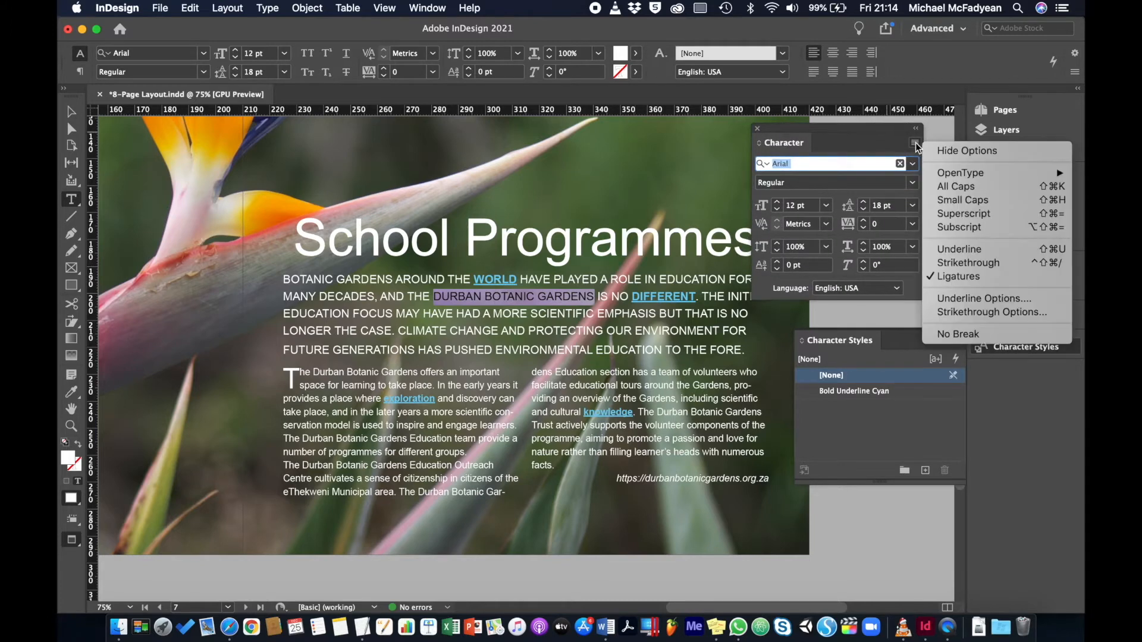
click(964, 300)
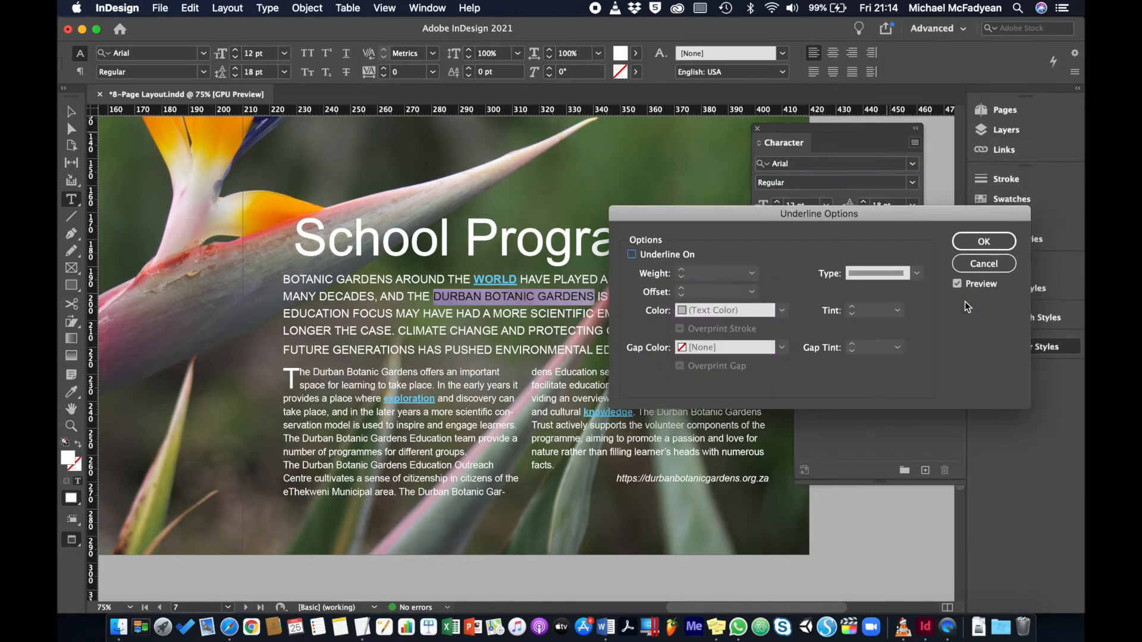
click(632, 255)
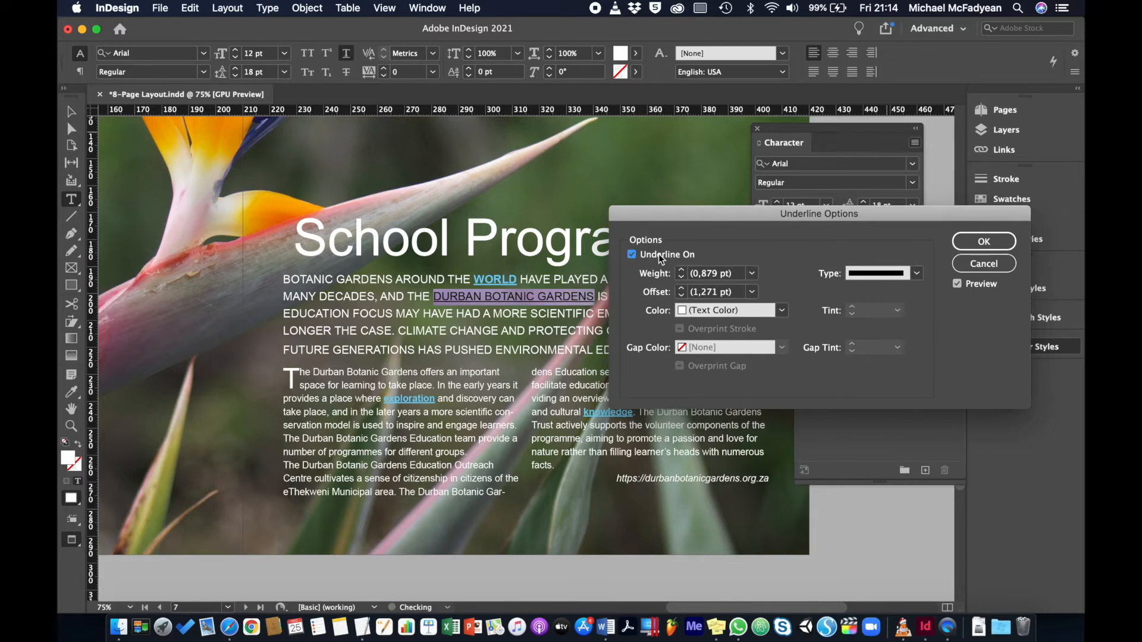
Set the underline weight of the selected introduction text to 15 pt
click(751, 273)
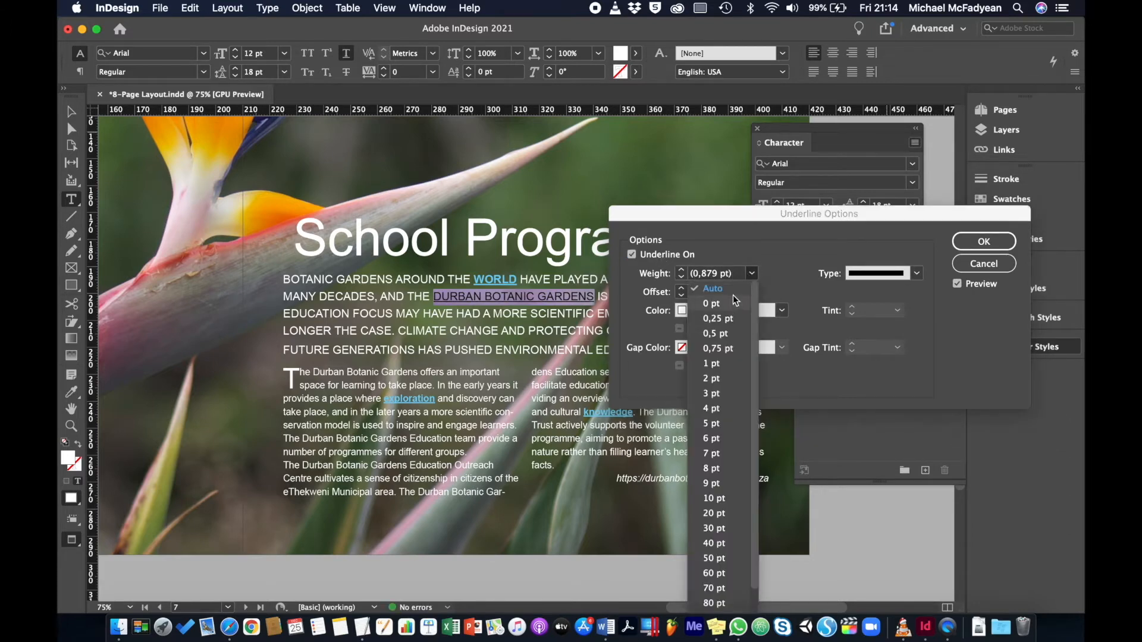
click(713, 498)
text(1)
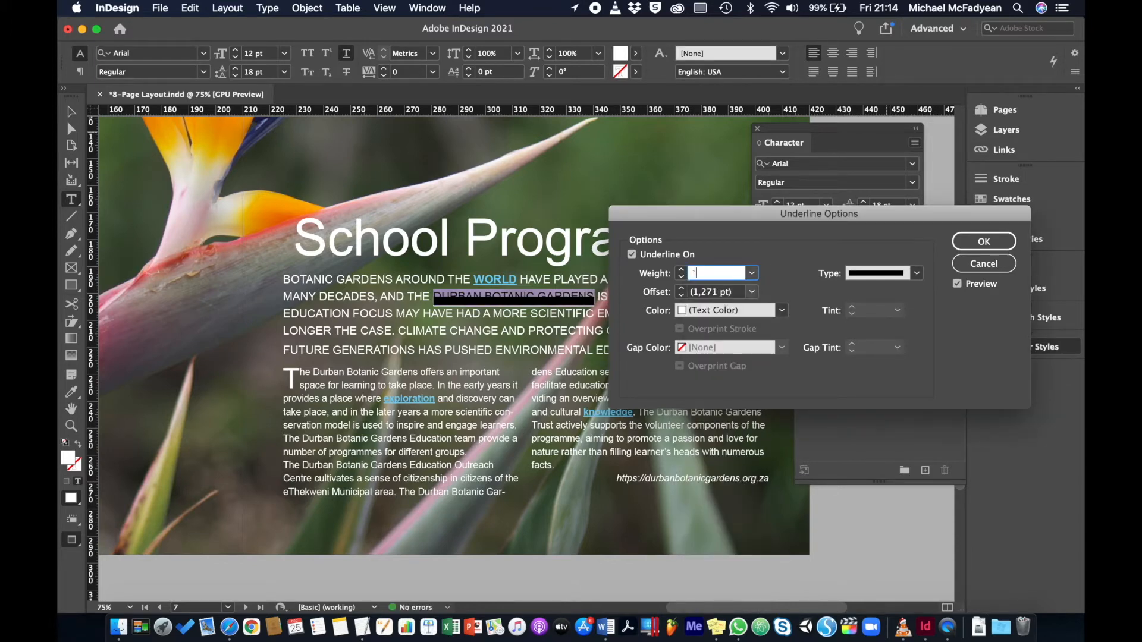
key(Up)
key(Up)
key(Up)
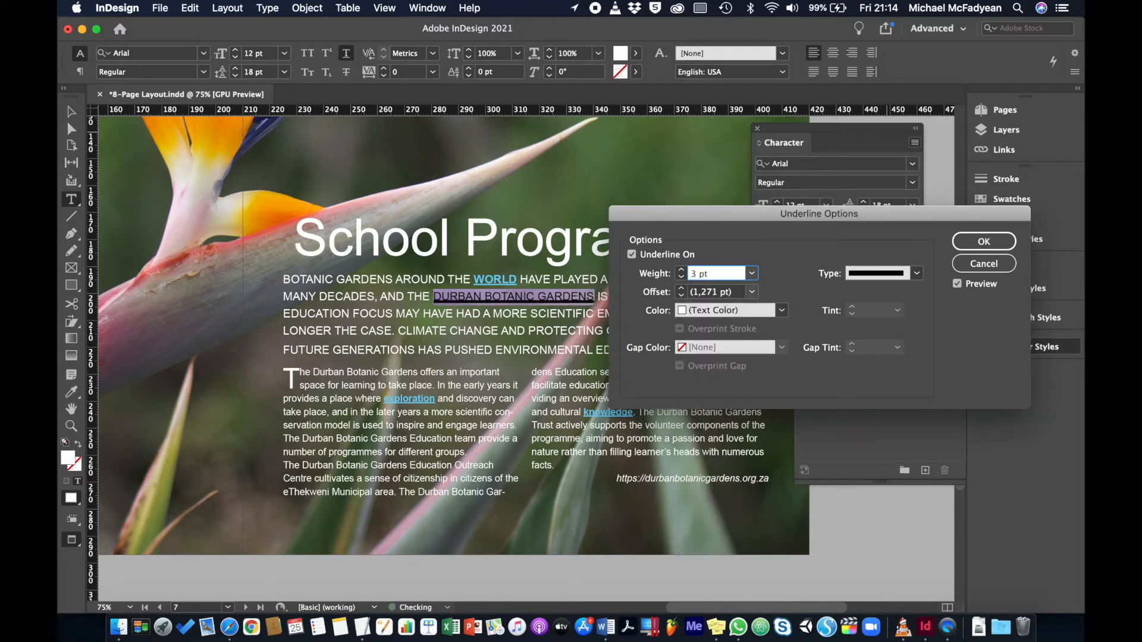
key(Down)
key(Down)
key(Up)
key(Up)
key(Up)
key(Up)
key(Up)
key(Up)
key(Up)
key(Up)
key(Up)
key(Up)
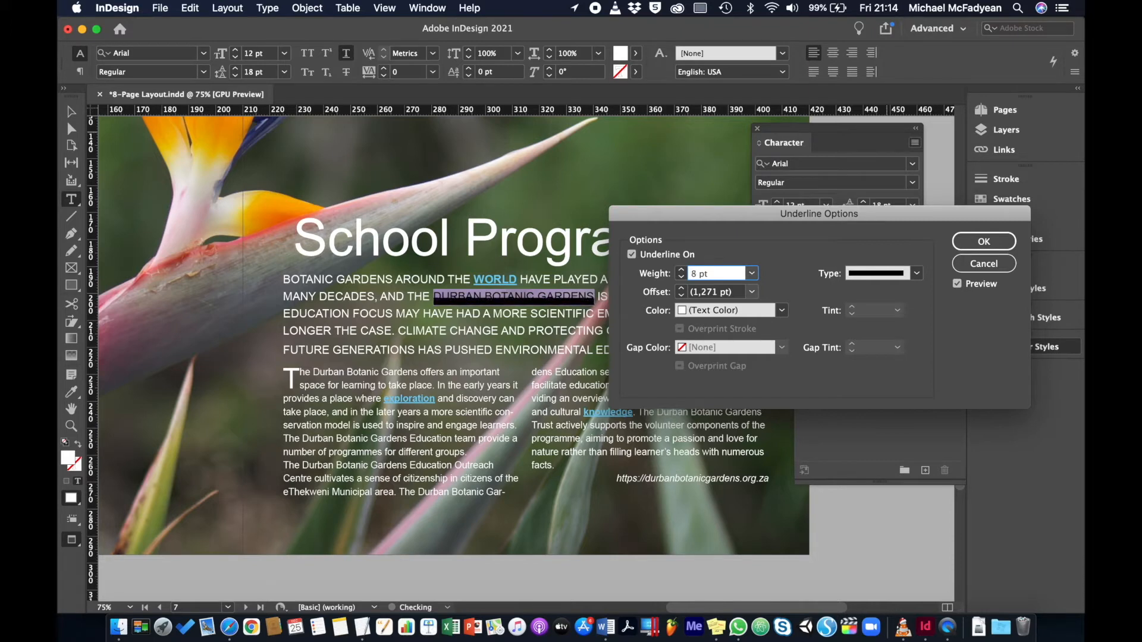
key(Up)
key(Up)
key(Up)
key(Up)
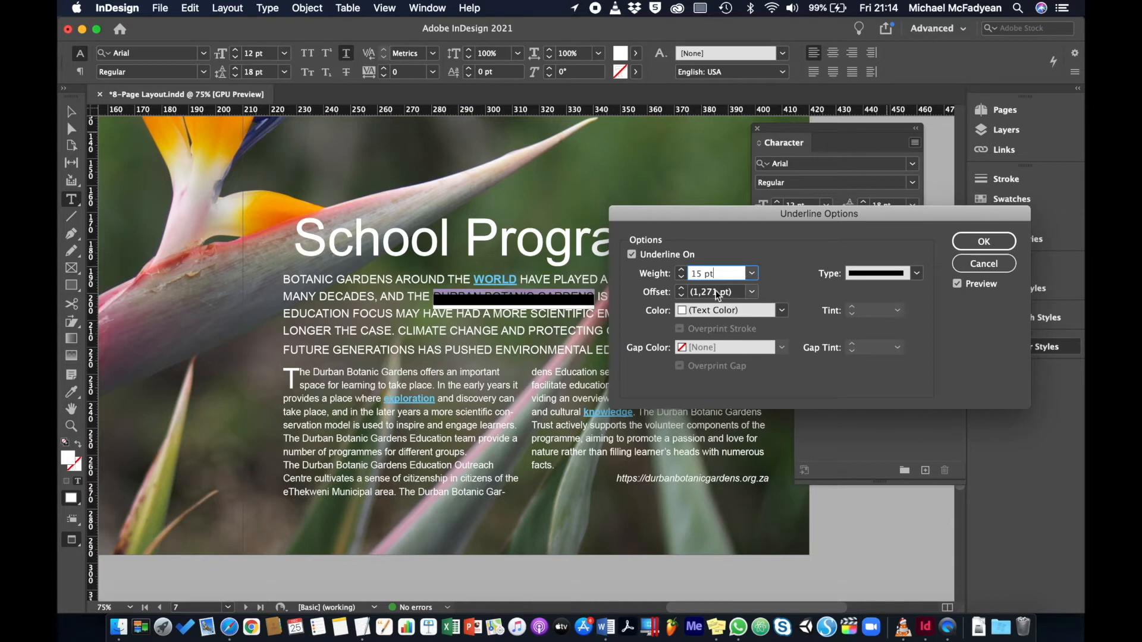
Set the underline offset to -4 pt so the line sits behind the selected words
key(Tab)
key(Up)
key(Up)
key(Up)
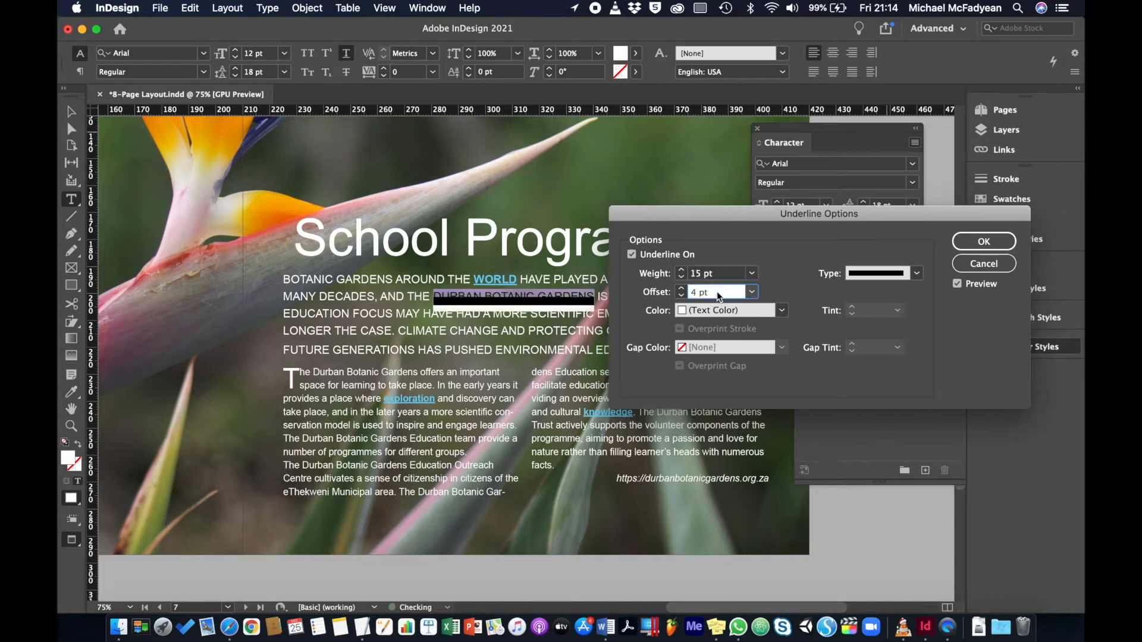
key(Down)
key(Down)
key(Down)
key(Down)
key(Down)
key(Down)
key(Down)
key(Down)
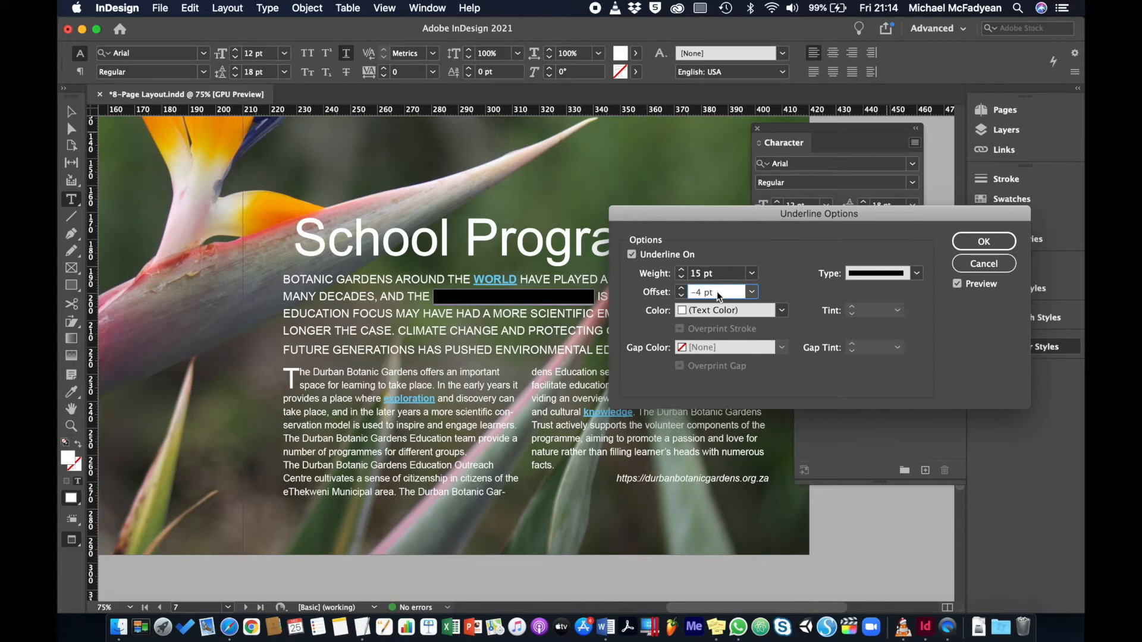
Set the underline colour to C=0 M=0 Y=100 K=0 with a 60% tint and confirm the underline options
click(782, 314)
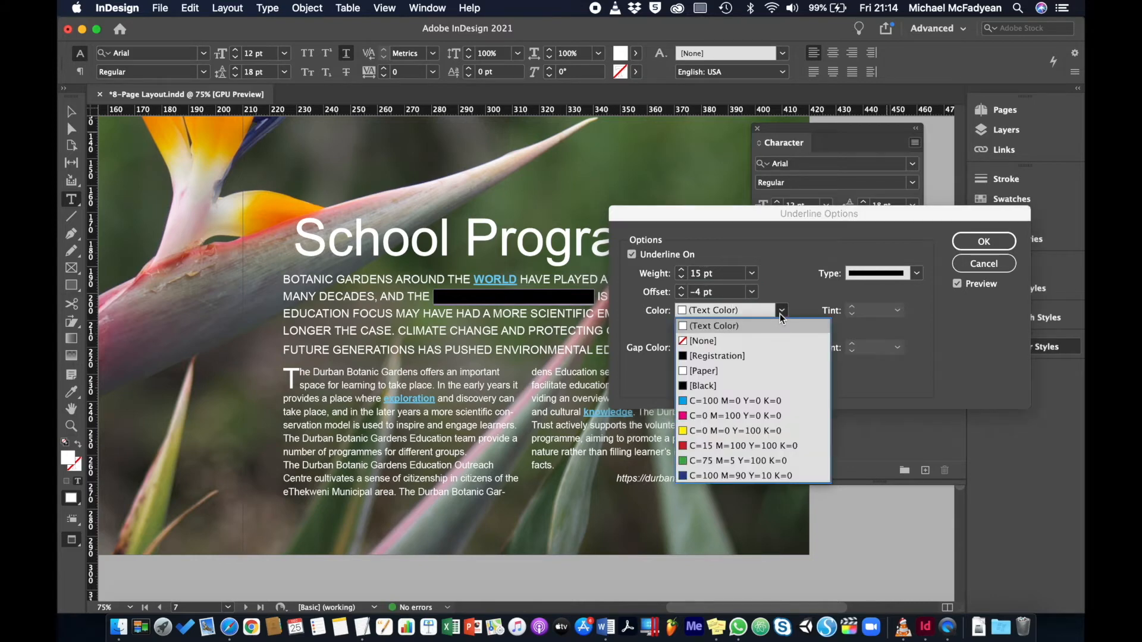
click(701, 431)
click(898, 311)
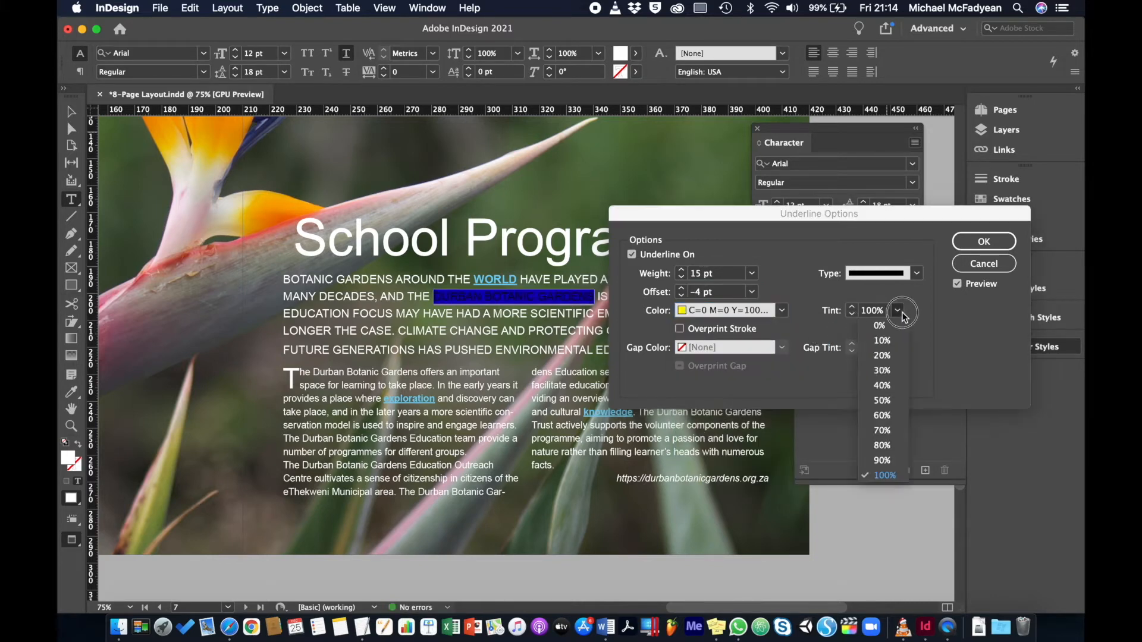
click(885, 415)
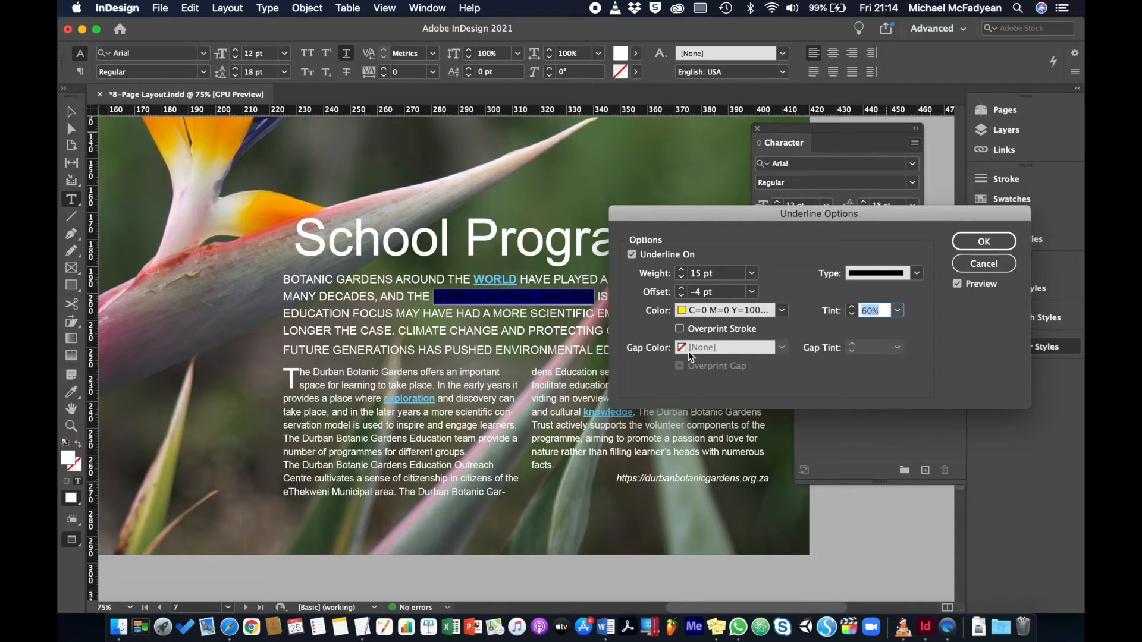
click(985, 246)
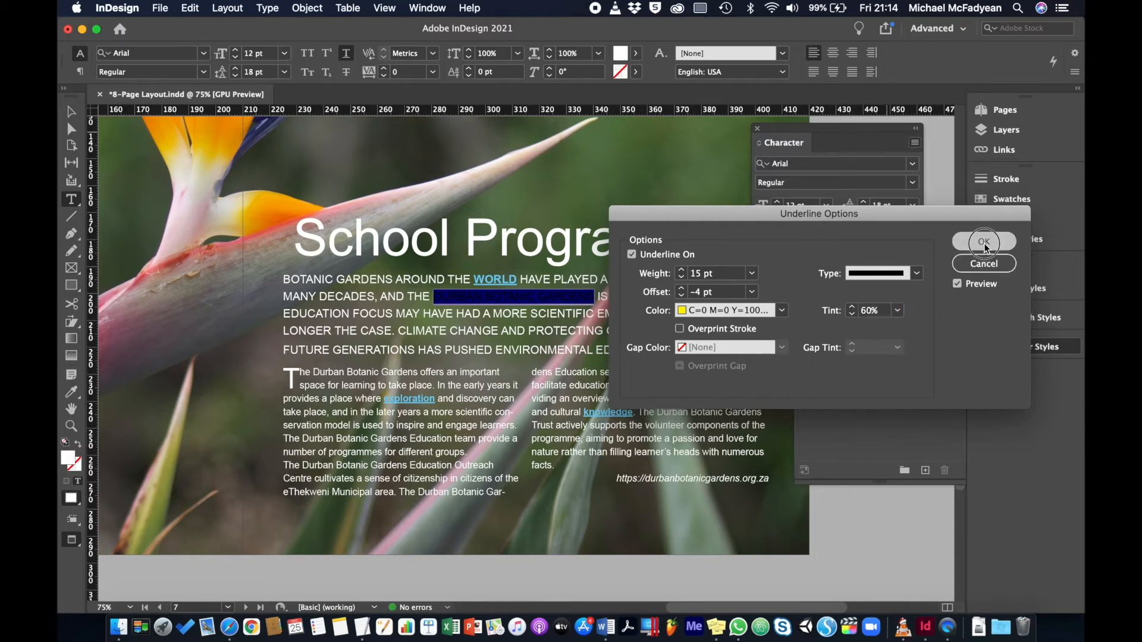
Set the text colour of "DURBAN BOTANIC GARDENS" in the introduction to [Black] and deselect it
click(636, 56)
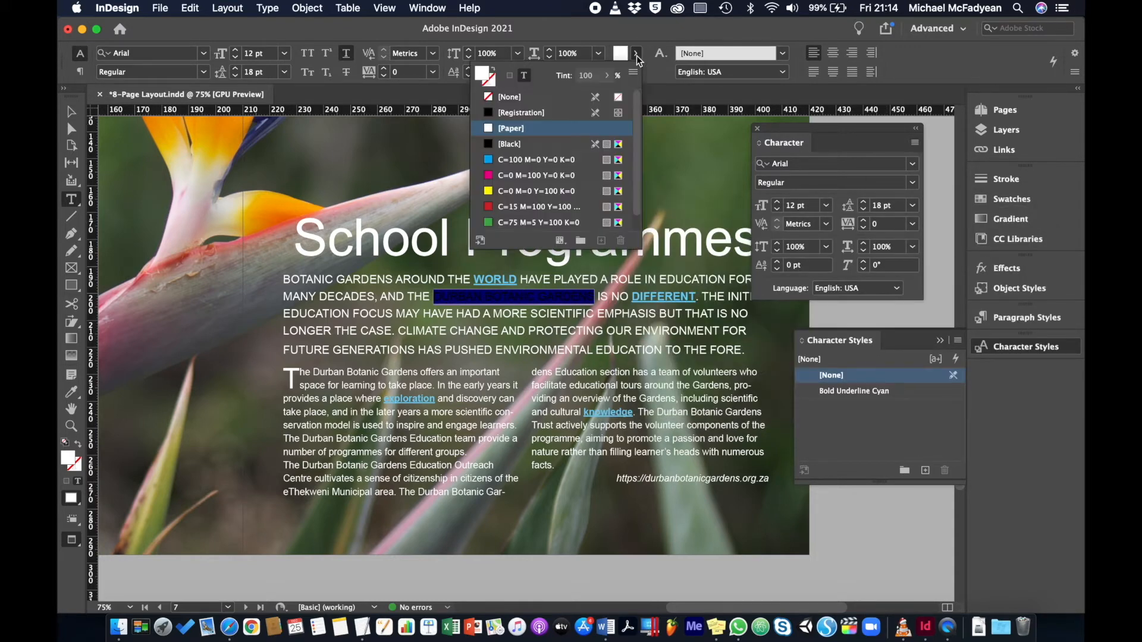
click(489, 145)
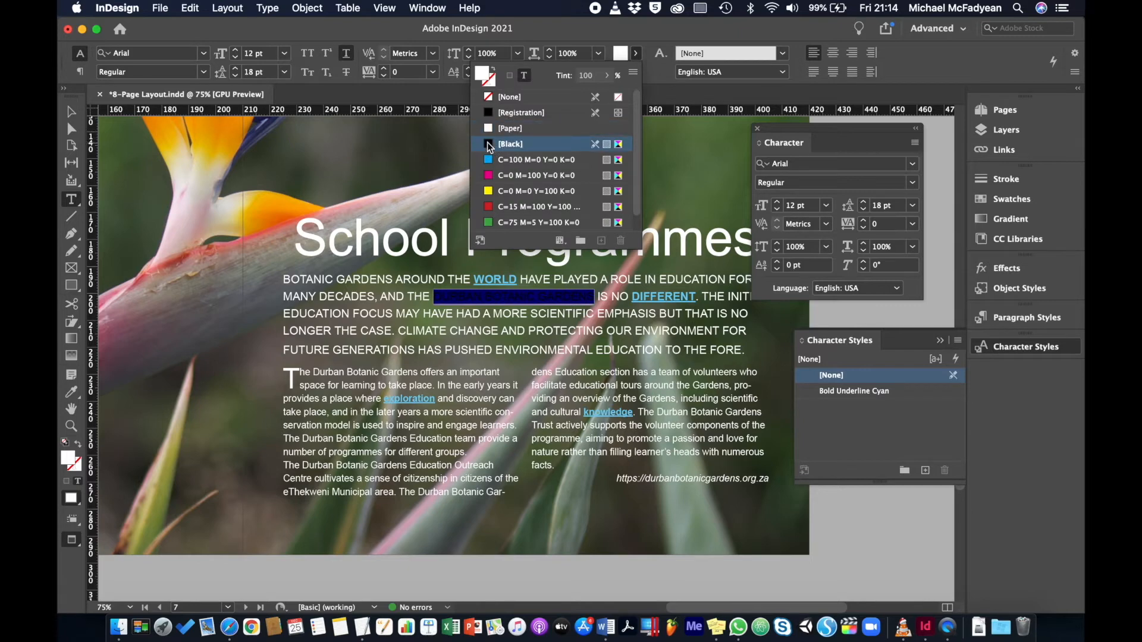
click(525, 294)
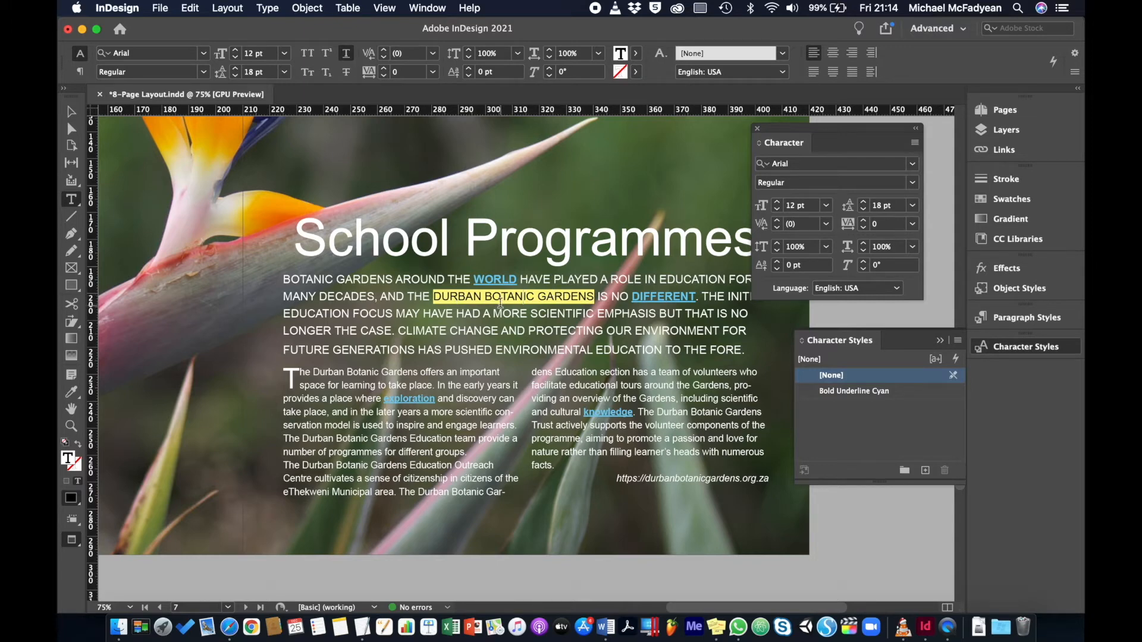
Create a new character style from the highlighted "DURBAN BOTANIC GARDENS" text and name it Yellow Highlight
drag(495, 297, 523, 298)
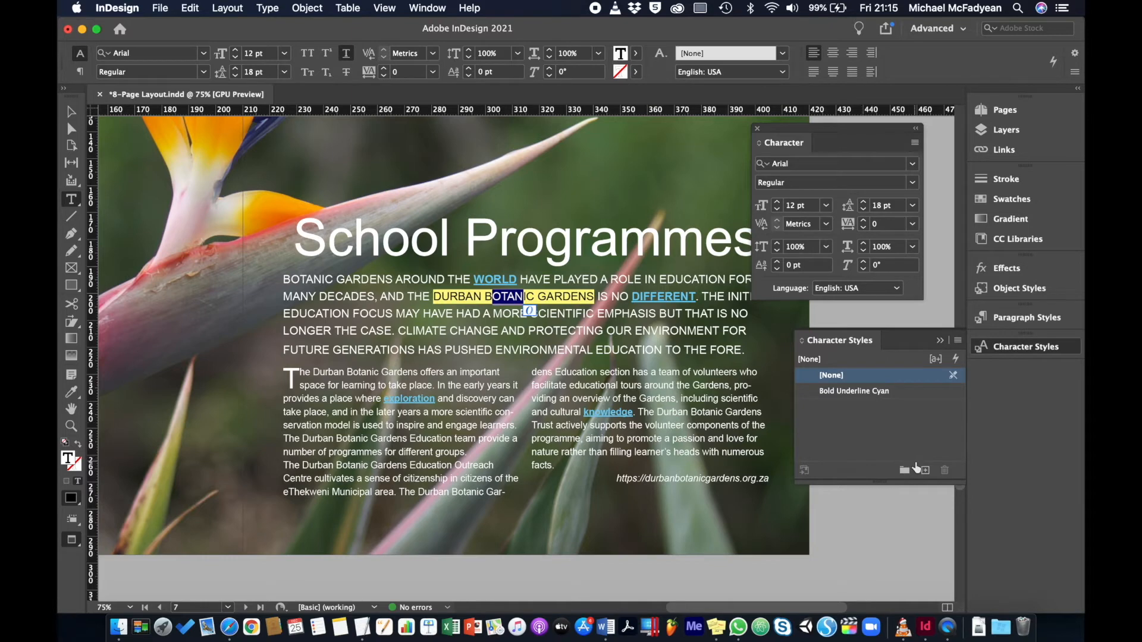
click(925, 470)
click(71, 111)
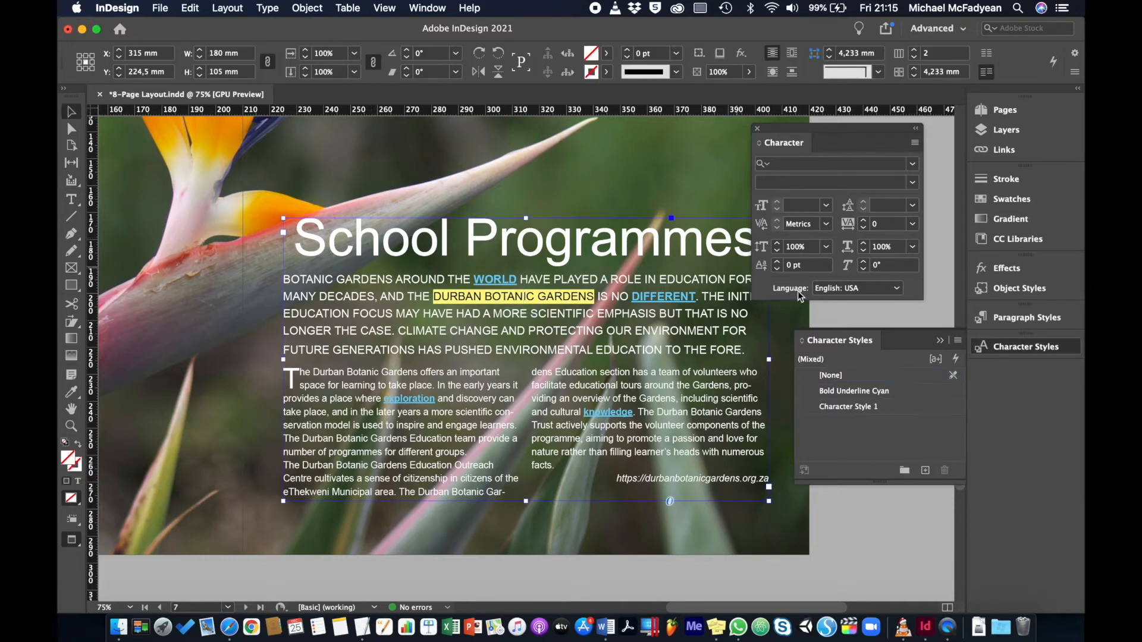
click(875, 308)
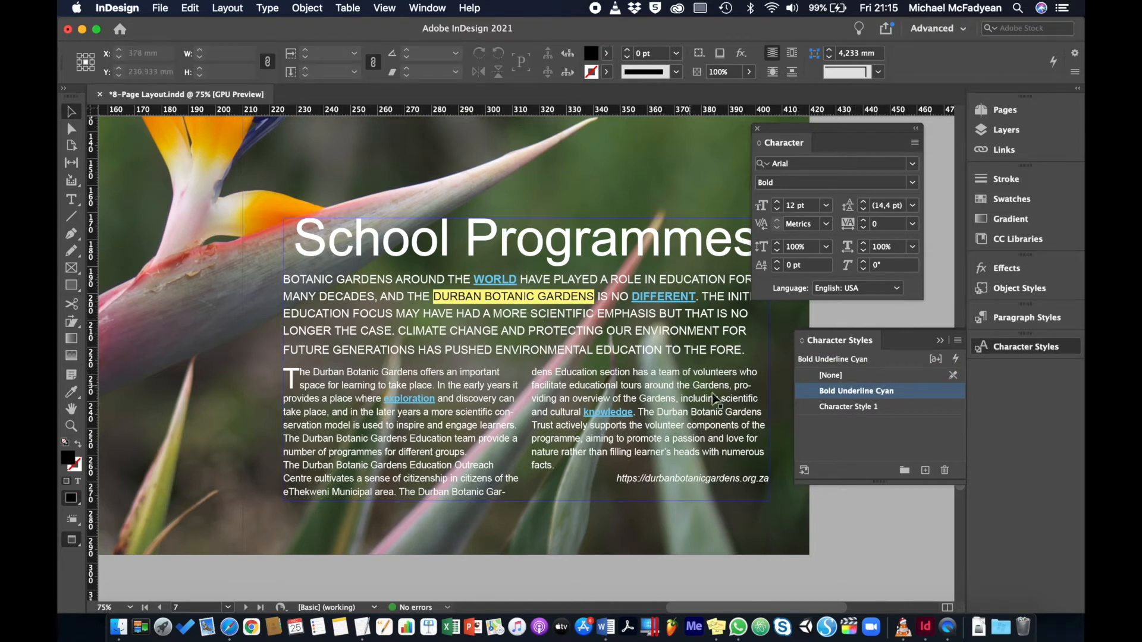
double_click(890, 409)
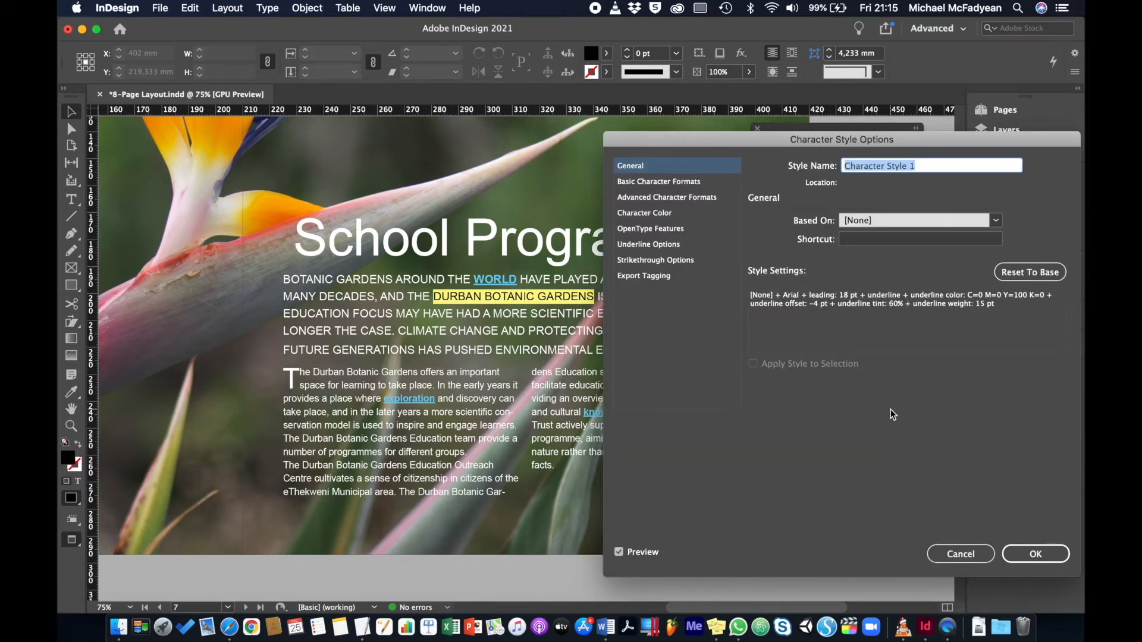
text(Yellow )
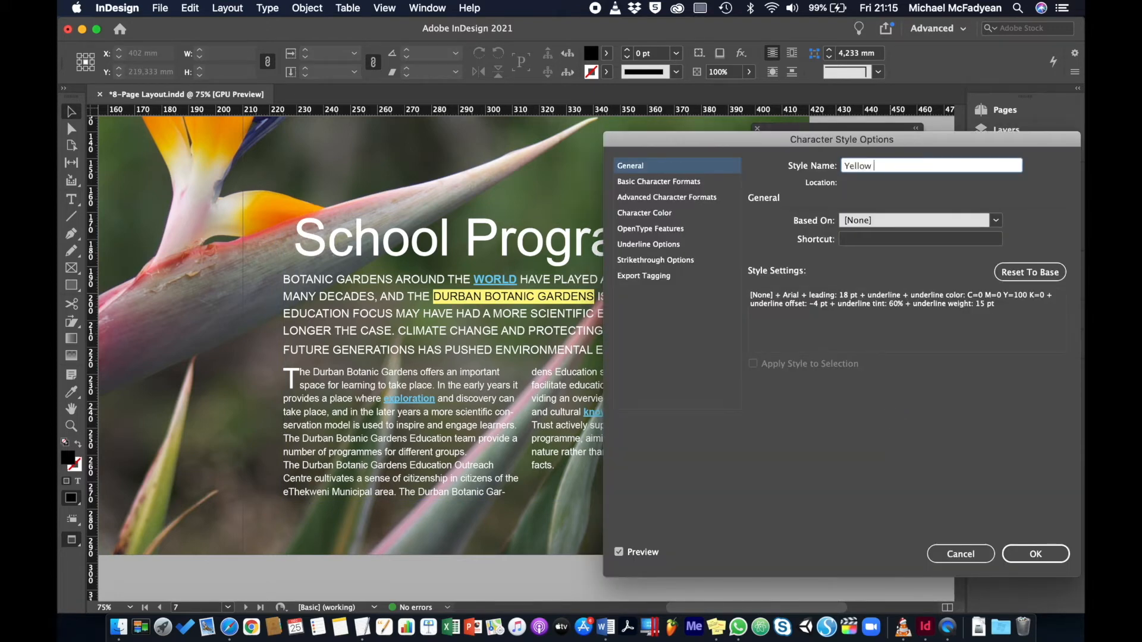
text(Highlight)
key(Return)
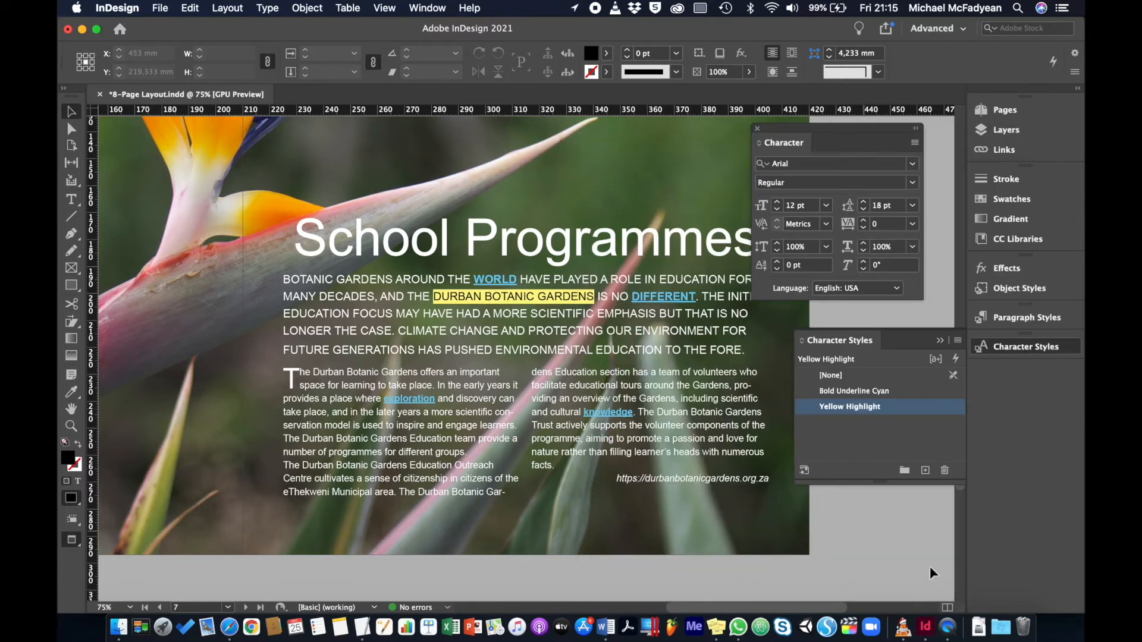
Apply the Yellow Highlight style to "Durban Botanic Gardens" before "Education team" in the first body column
click(71, 199)
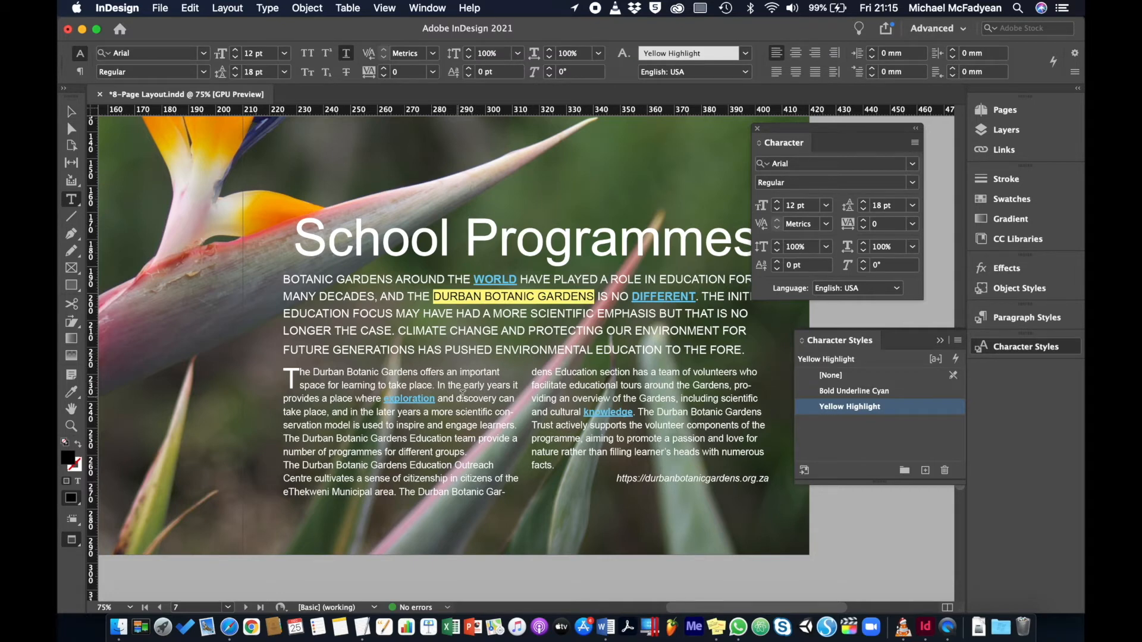
double_click(330, 440)
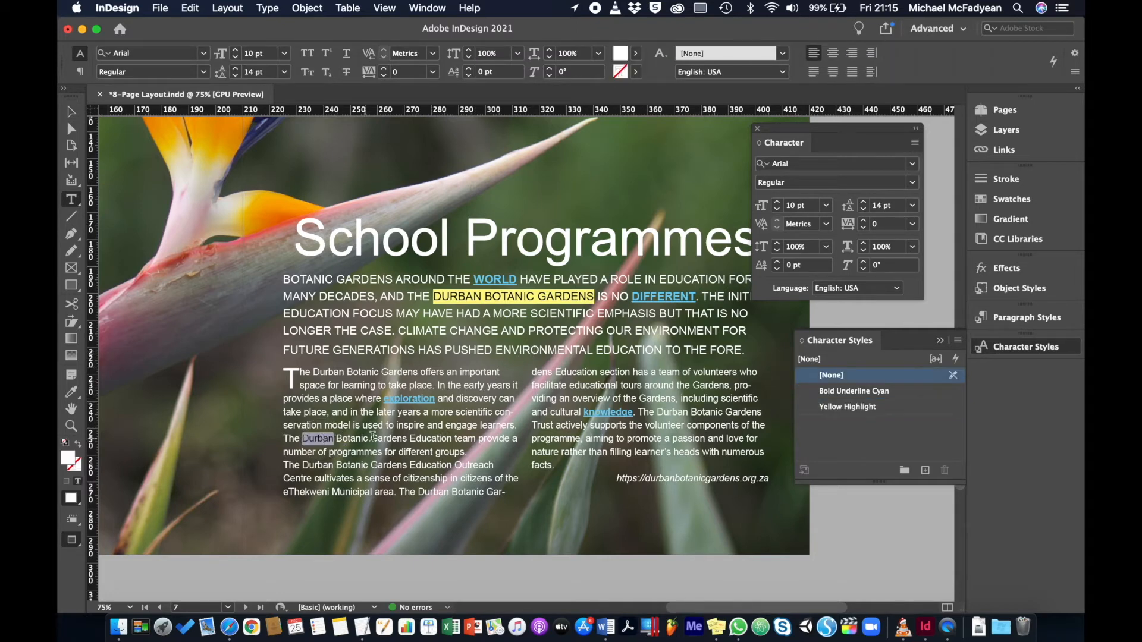
shift+click(405, 437)
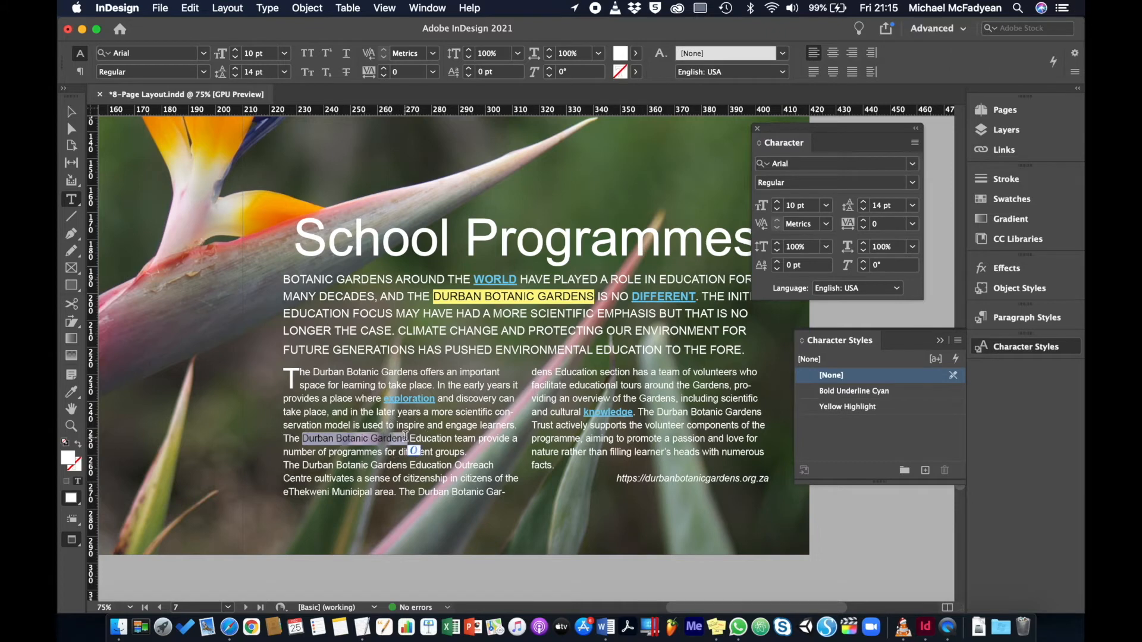
click(845, 407)
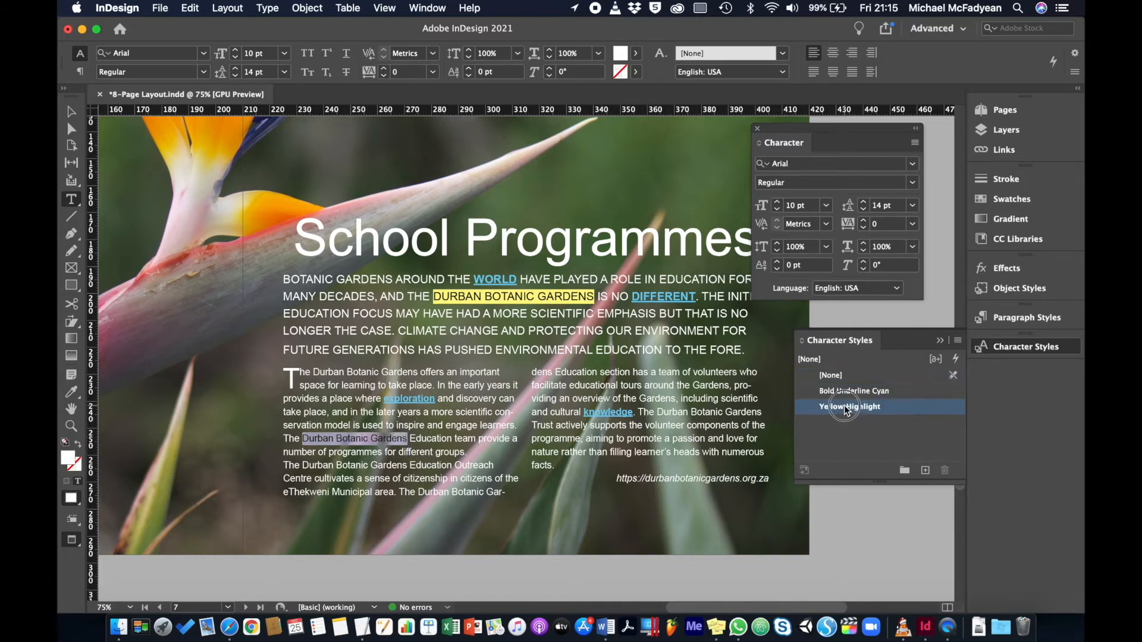
click(311, 470)
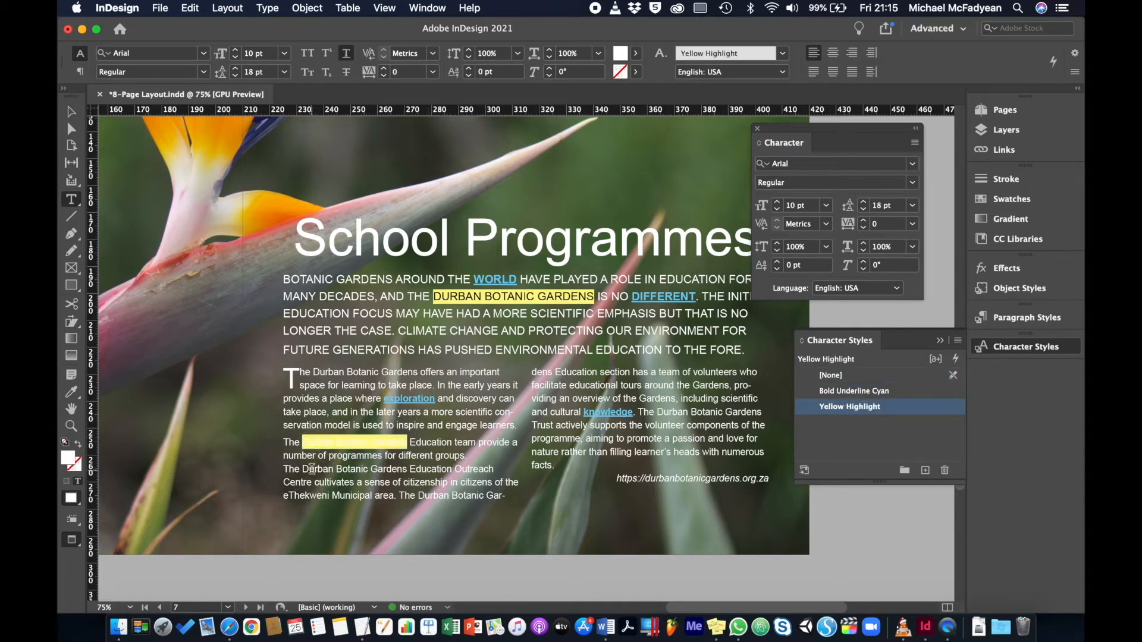
Apply the Yellow Highlight style to "Durban Botanic Gardens" before "Education Outreach" in the first body column
shift+click(394, 467)
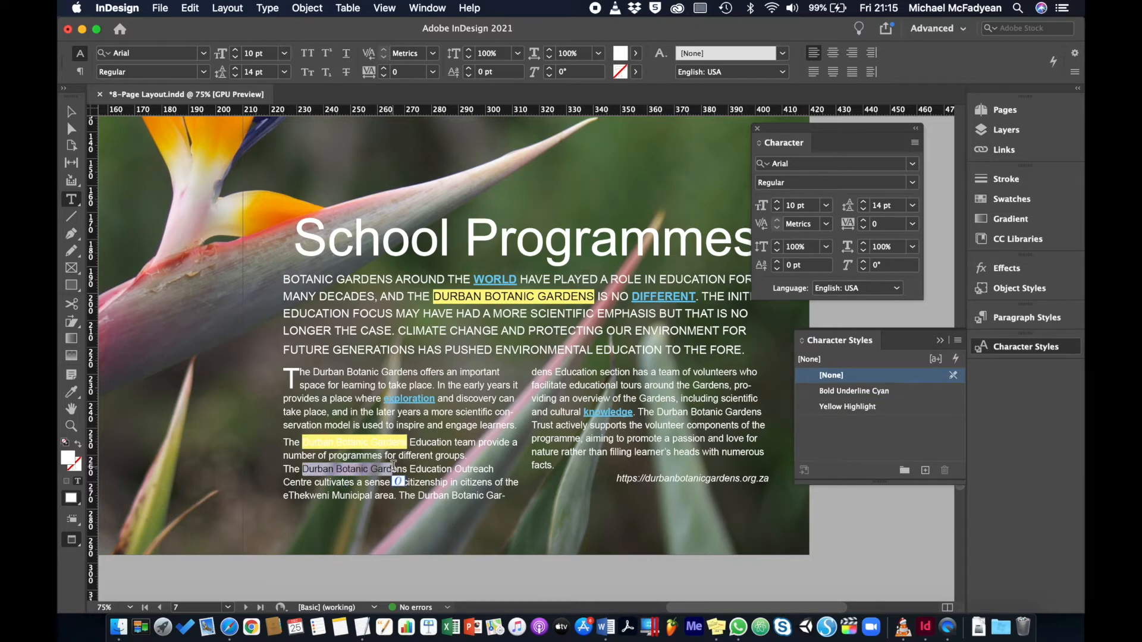
key(shift+Right)
key(shift+Right)
key(shift+Right)
click(867, 402)
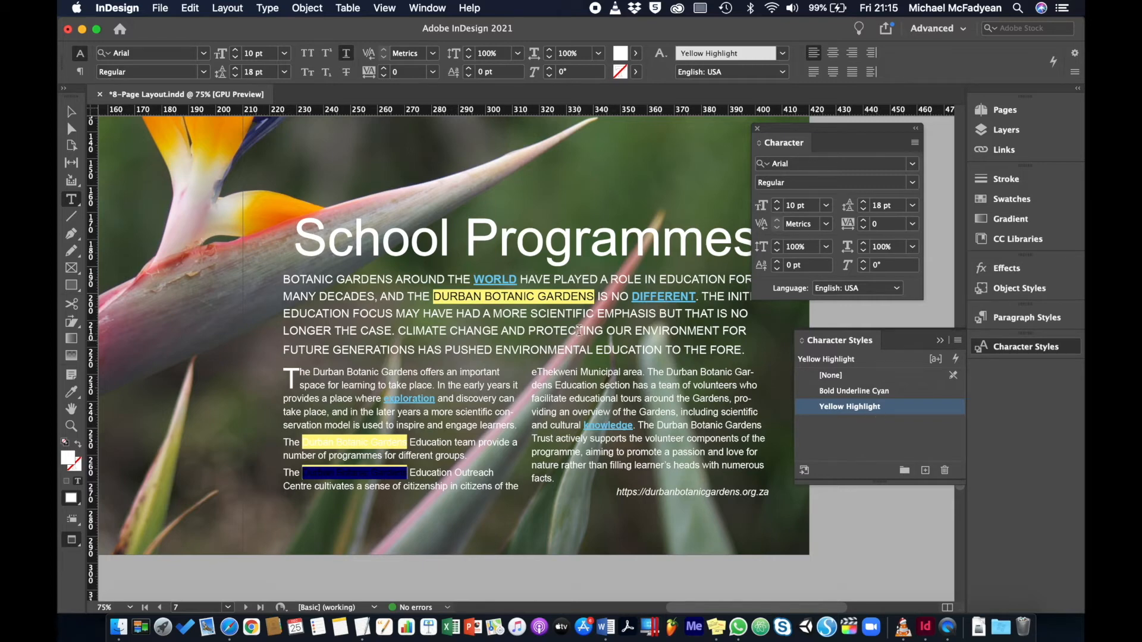
Set the character colour of the Yellow Highlight style to [Black] and confirm the style options
double_click(885, 409)
click(686, 213)
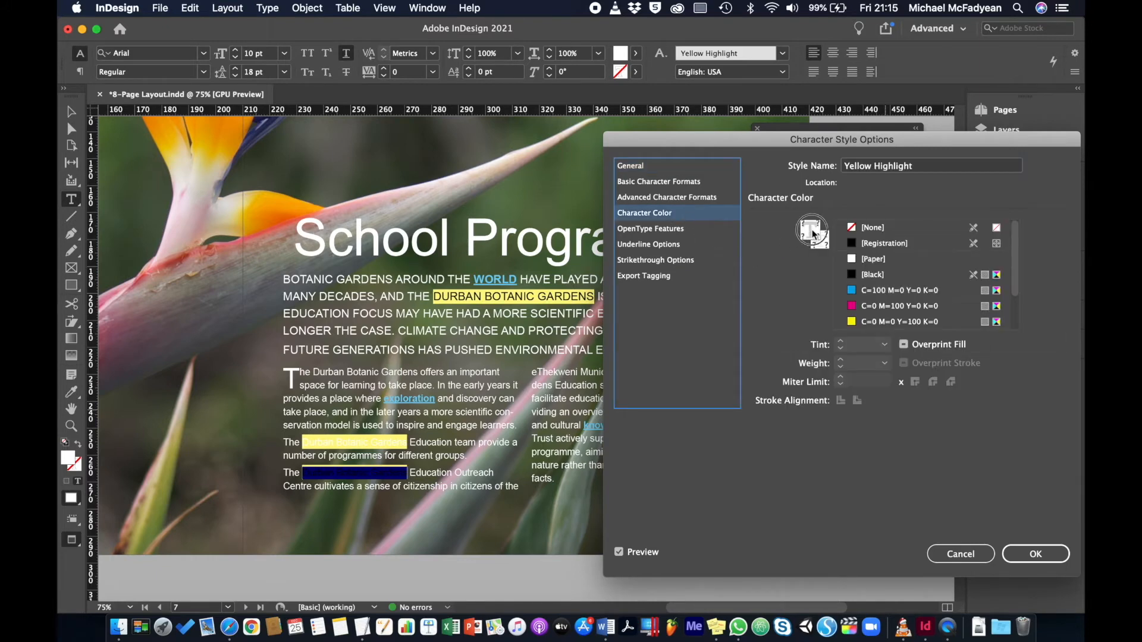
click(876, 275)
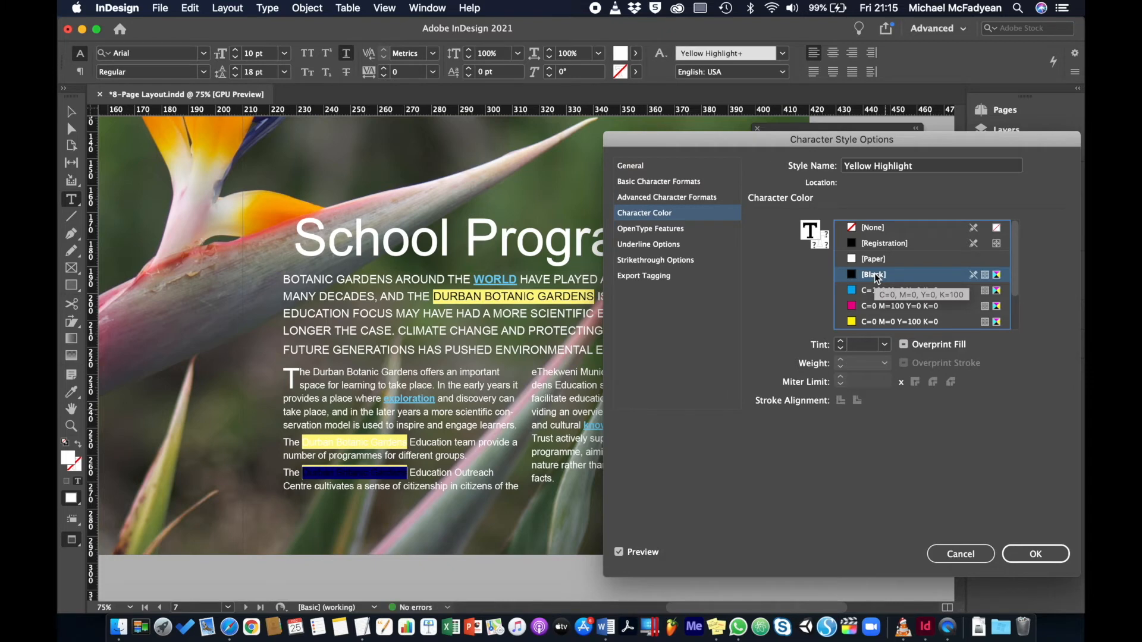
click(1034, 552)
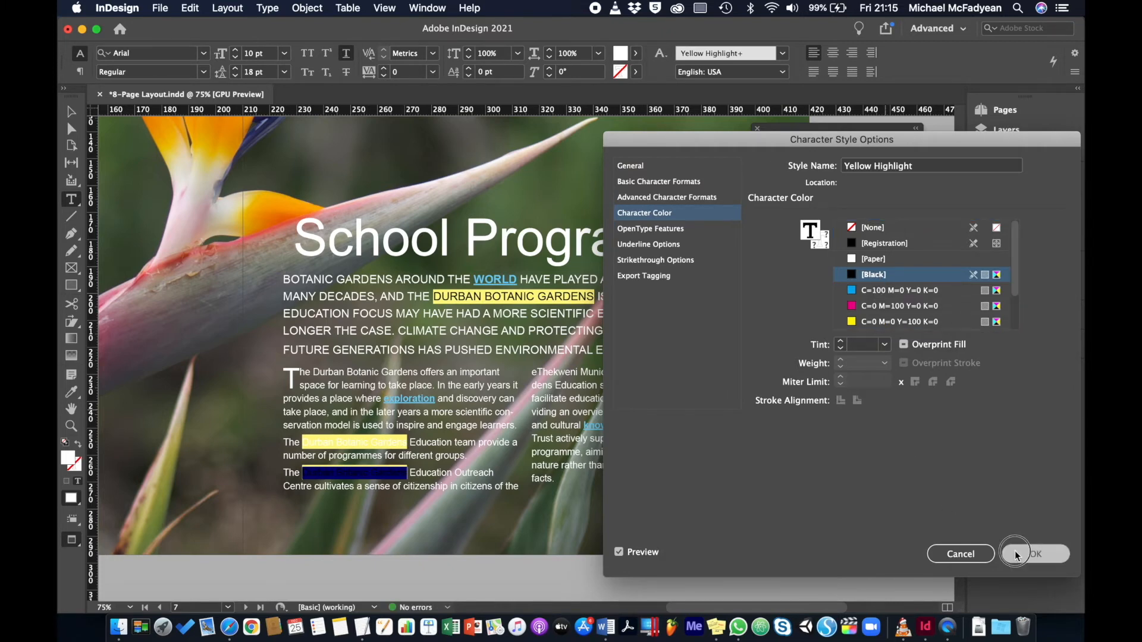
Reapply Yellow Highlight to "Durban Botanic Gardens" before "Education Outreach", clearing its local overrides
click(380, 472)
click(355, 471)
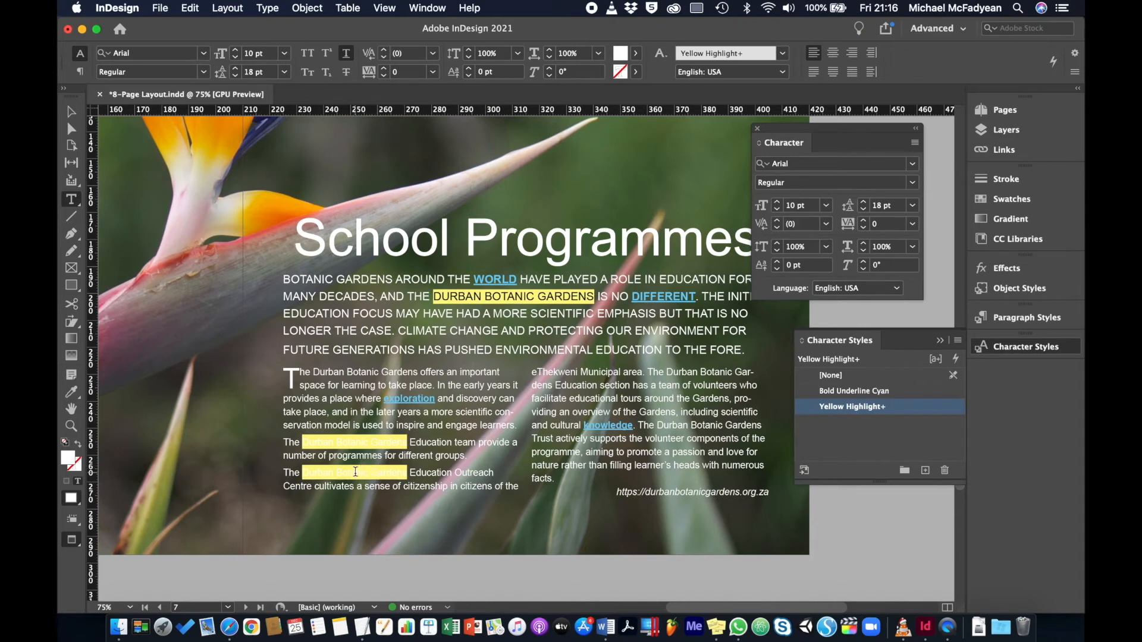
click(321, 473)
drag(303, 472, 408, 472)
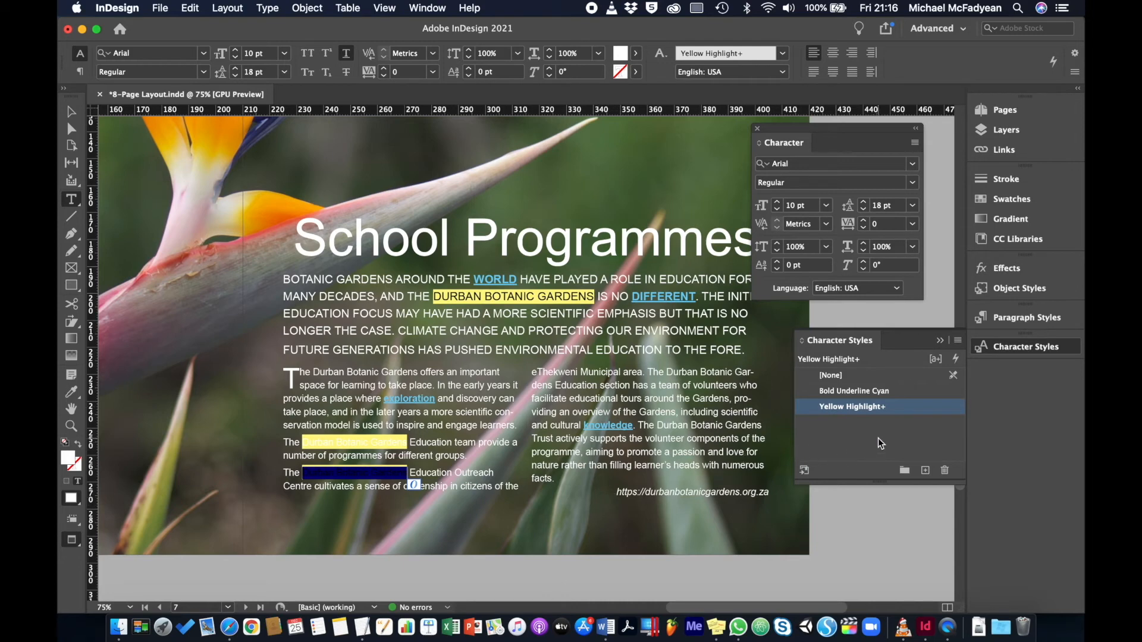
alt+click(872, 412)
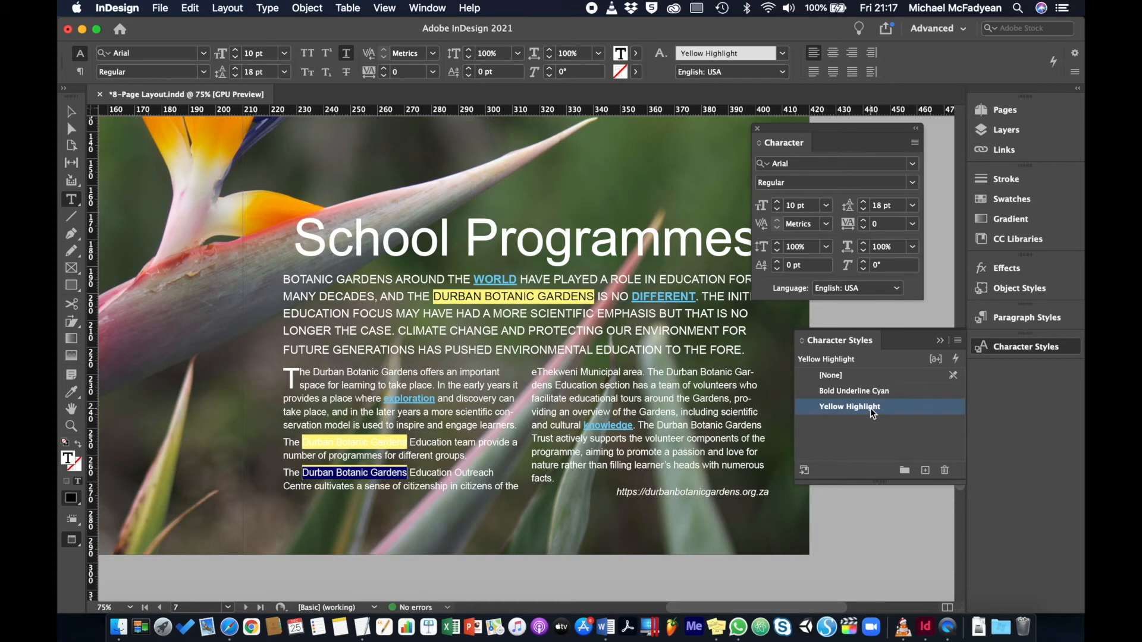
Clear the overrides on "Durban Botanic Gardens" before "Education team" by reapplying Yellow Highlight, and deselect the text
click(322, 442)
double_click(322, 442)
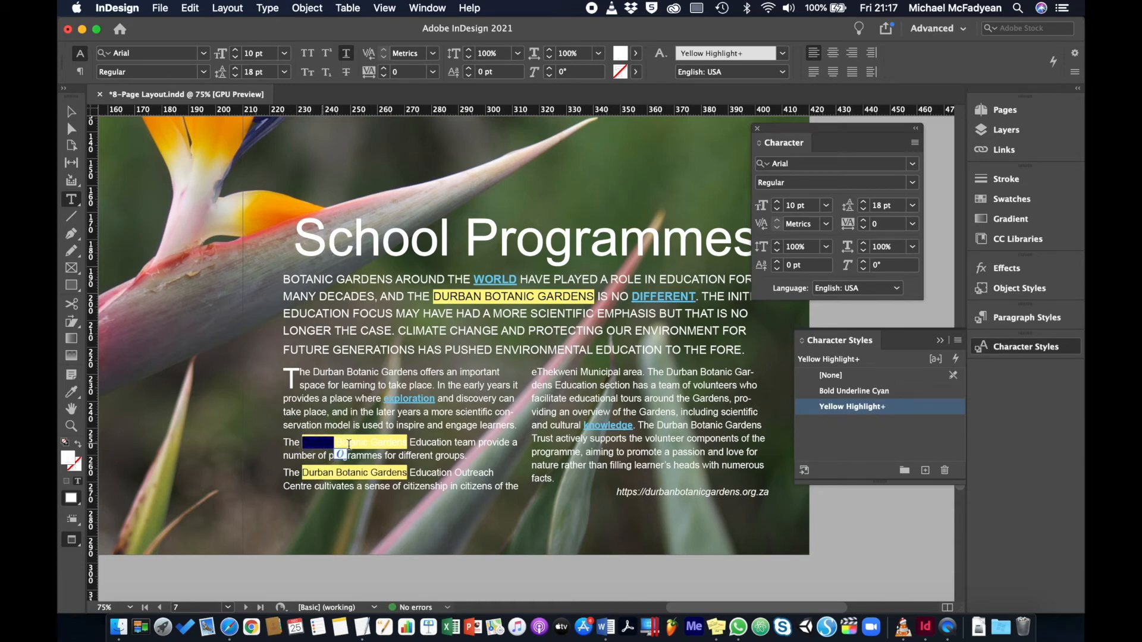
shift+click(407, 441)
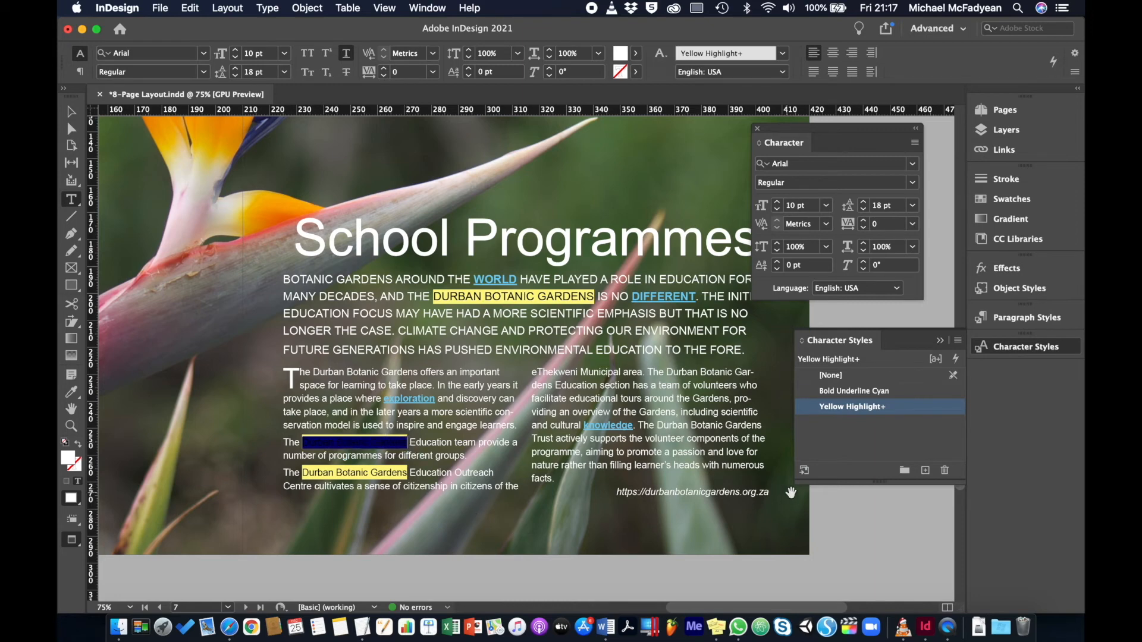
alt+click(853, 409)
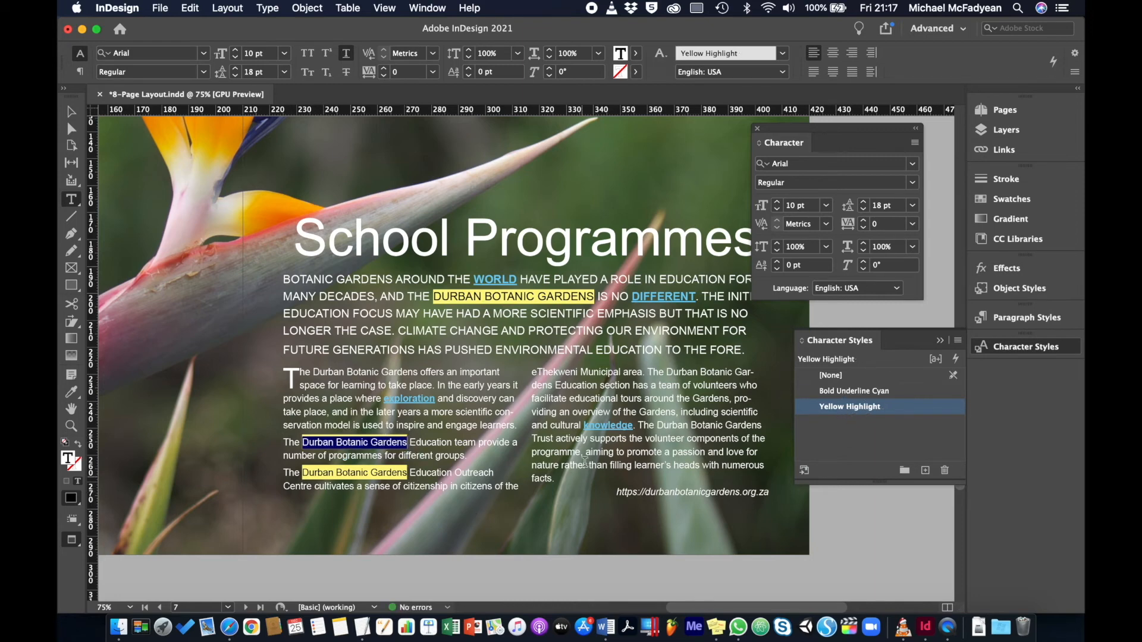
click(686, 415)
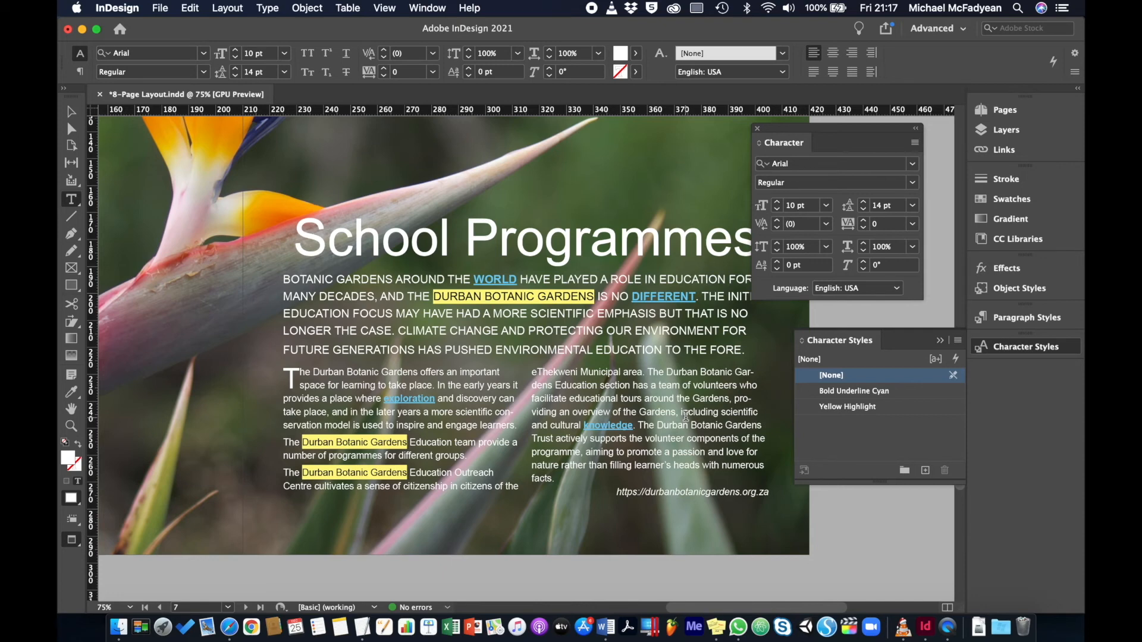
With nothing selected, change the character colour of the Bold Underline Cyan style to [Paper] and confirm
click(71, 111)
click(885, 320)
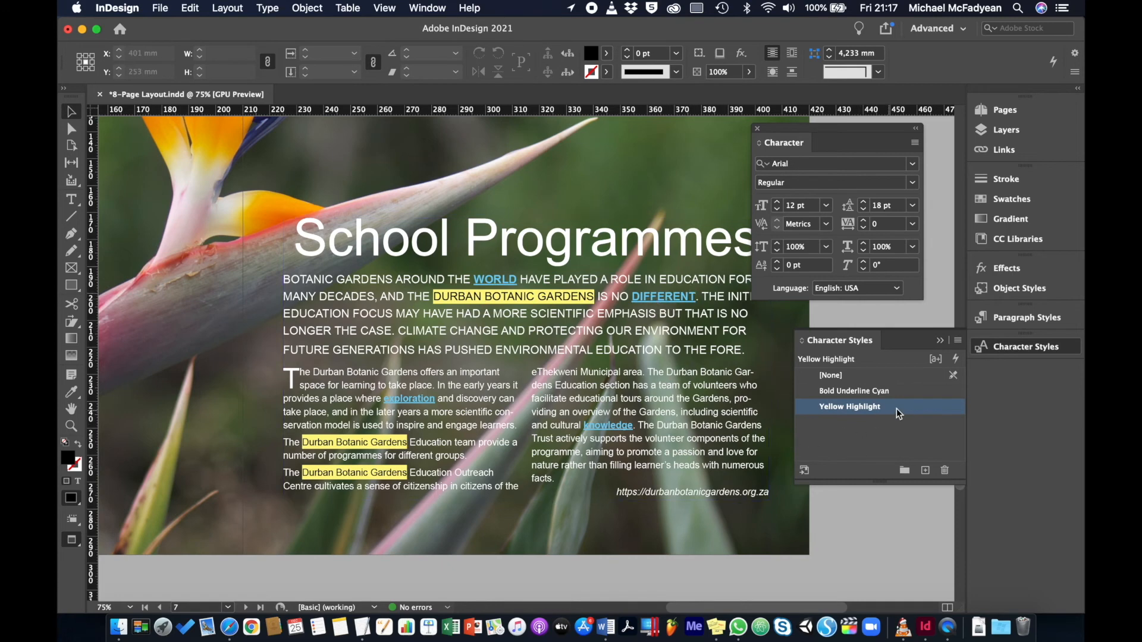
double_click(901, 392)
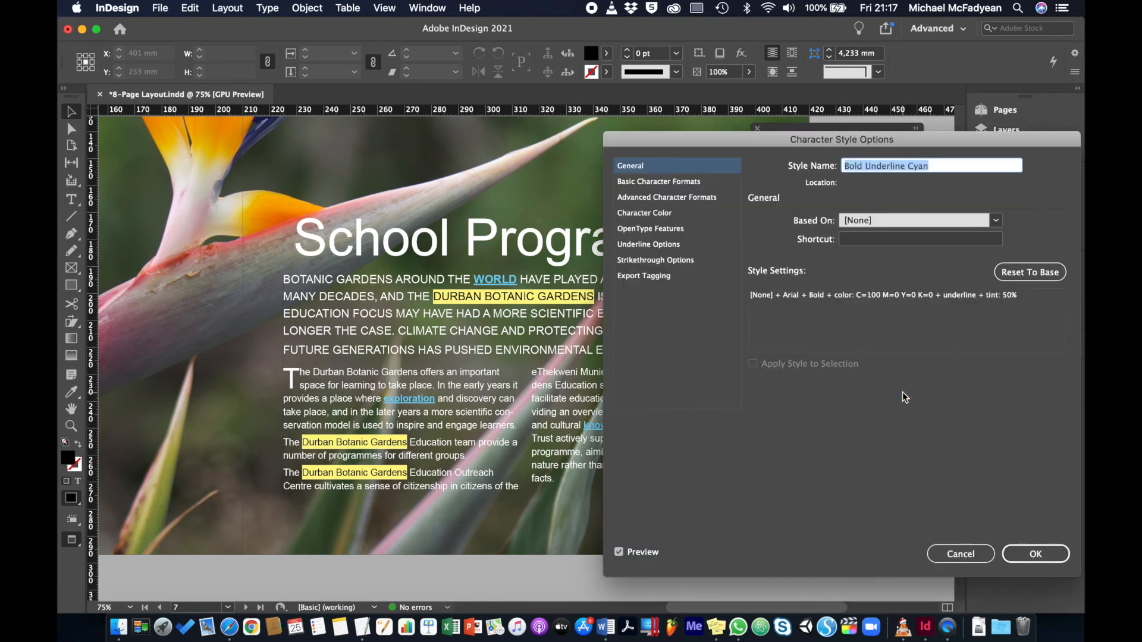
drag(717, 135, 747, 147)
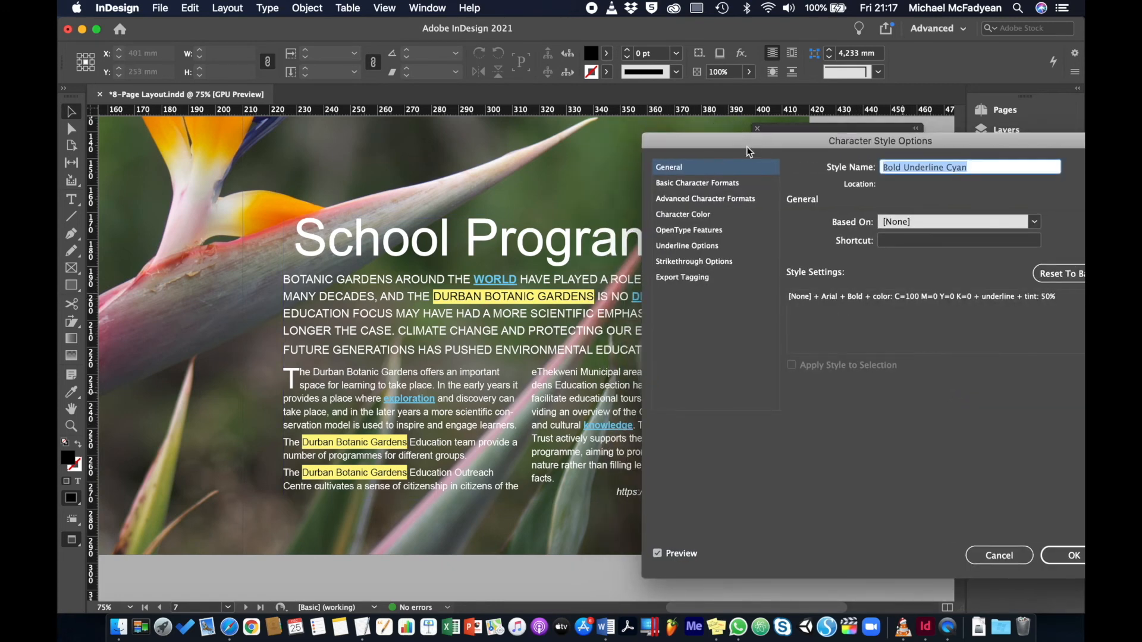
click(709, 216)
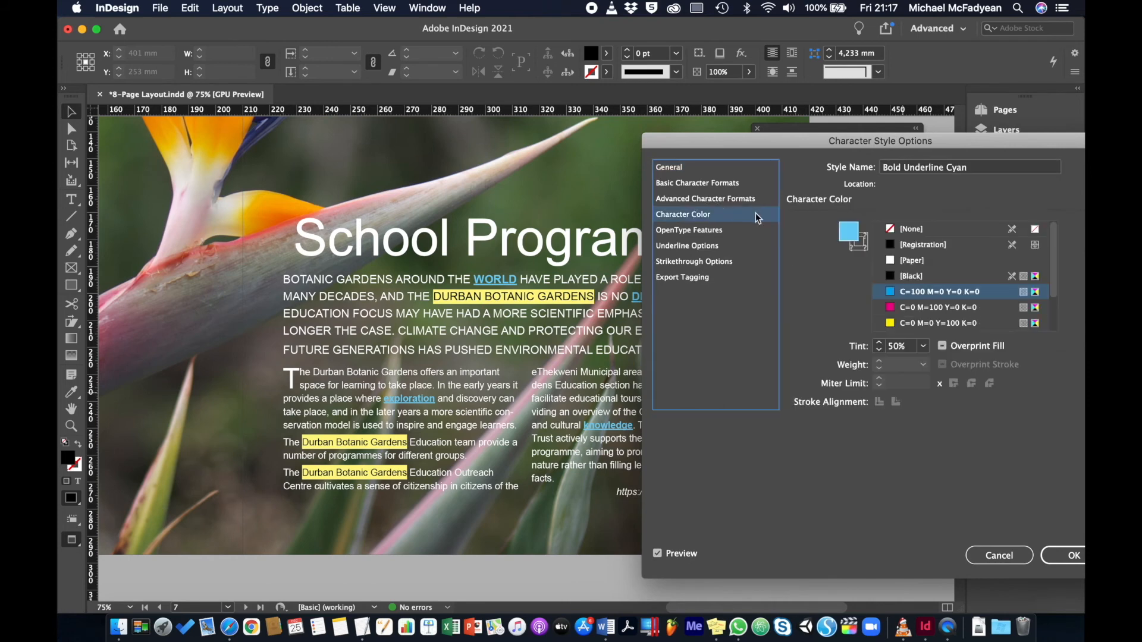
click(894, 262)
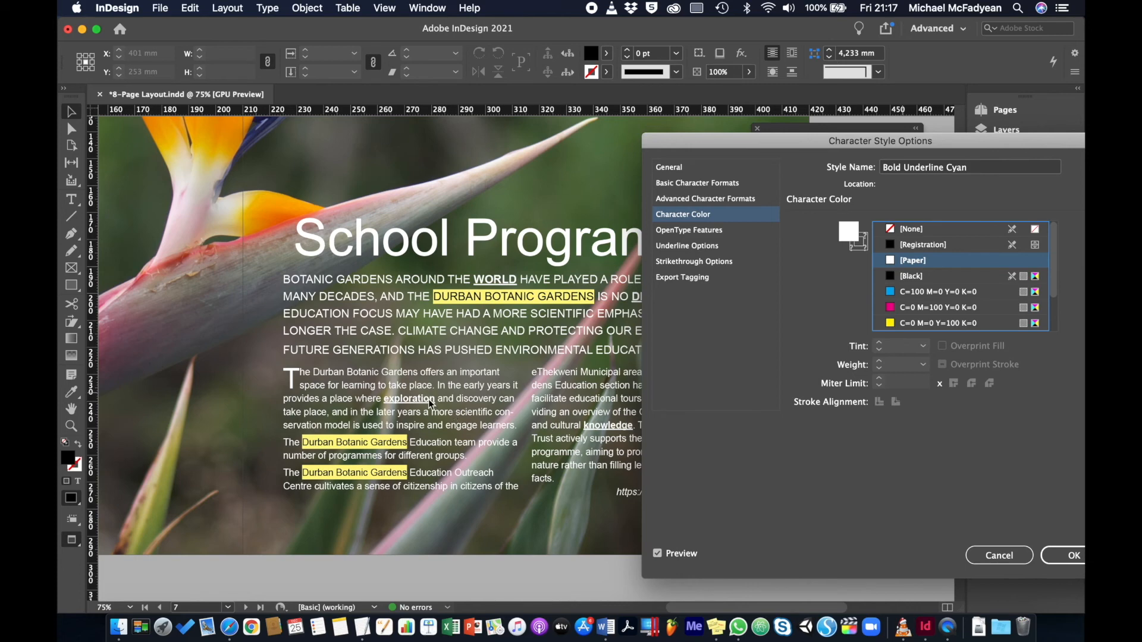
click(1056, 554)
Set the underline tint of the Yellow Highlight style to 30% and confirm the style options
double_click(883, 407)
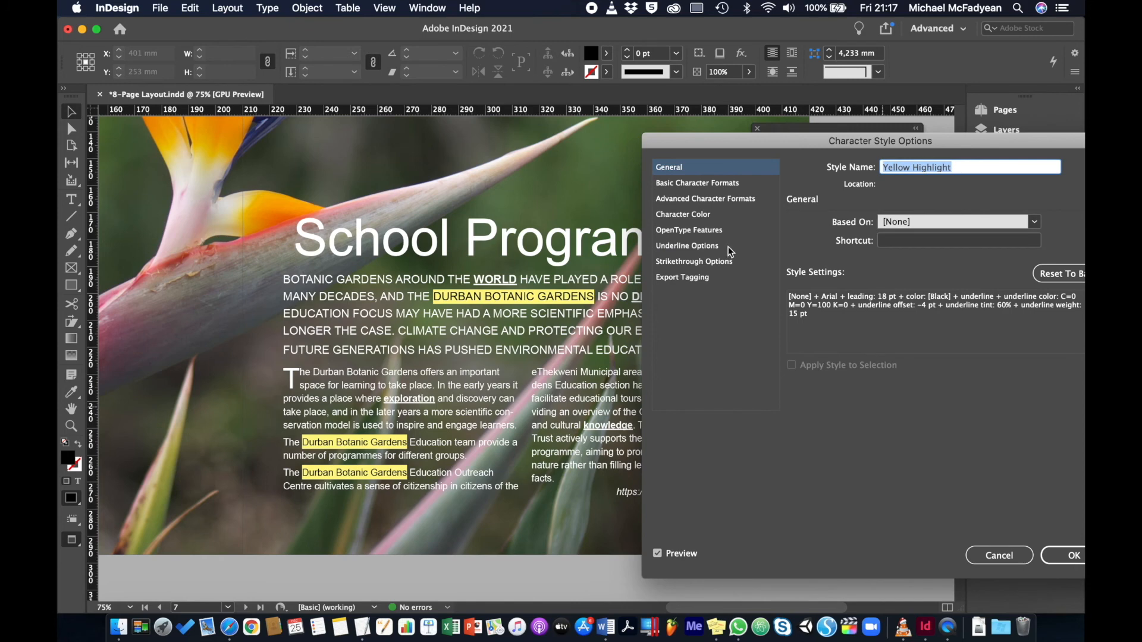
click(728, 246)
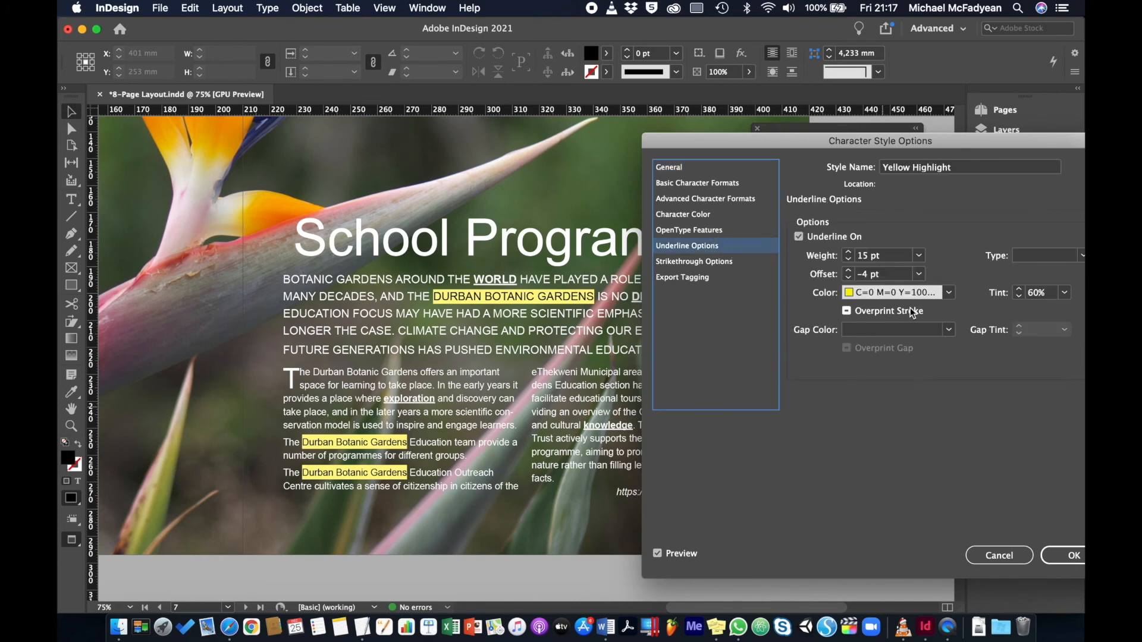
click(1065, 293)
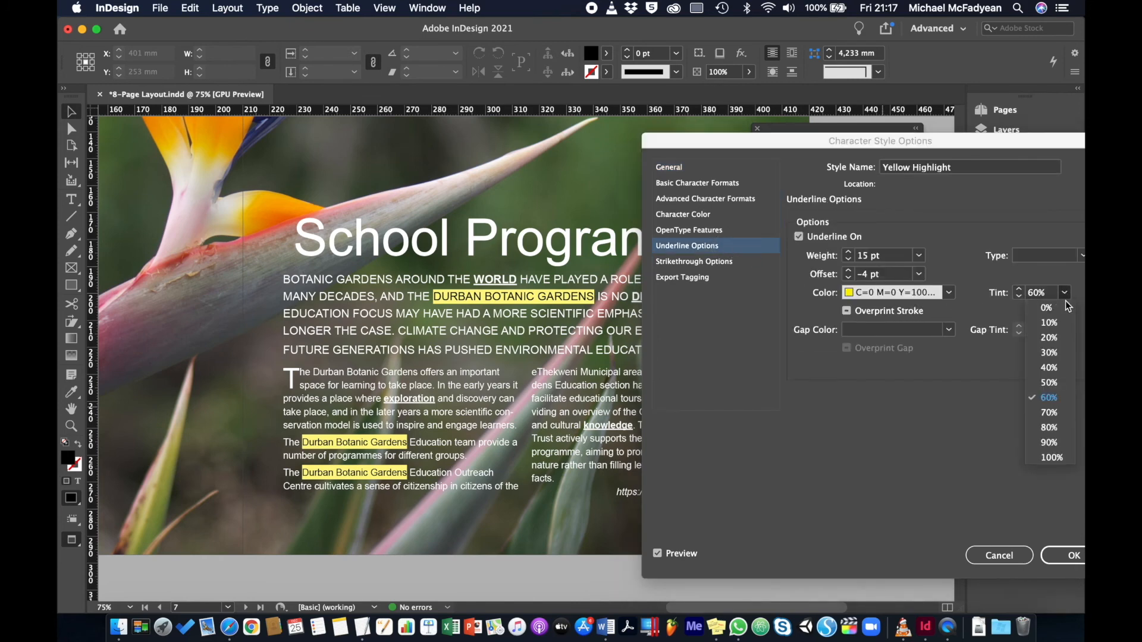
click(1060, 349)
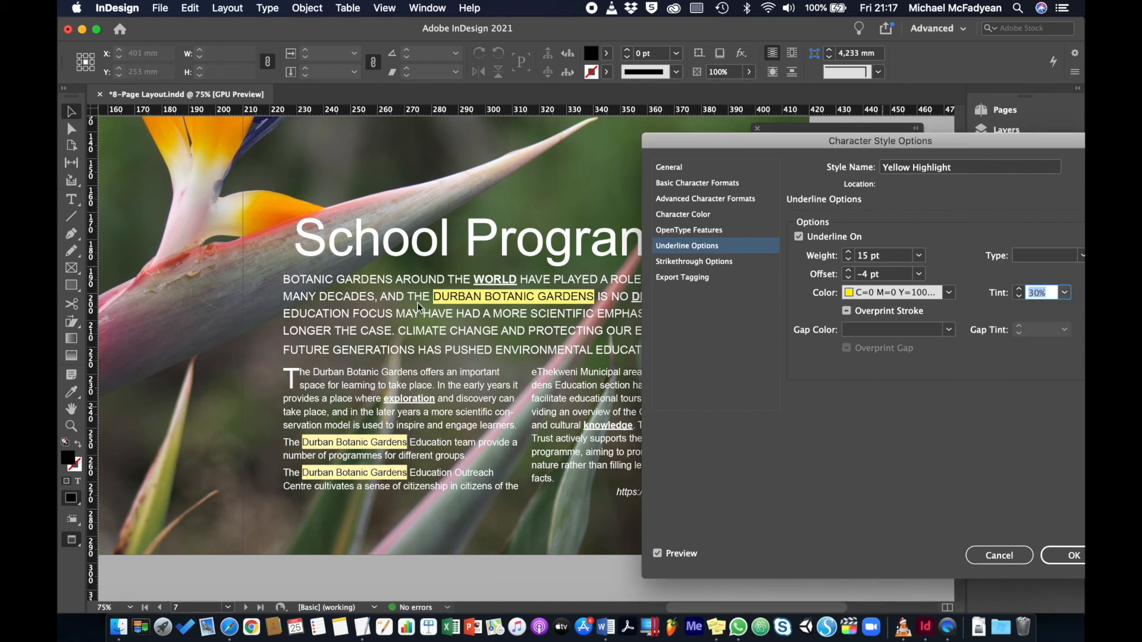
click(1069, 553)
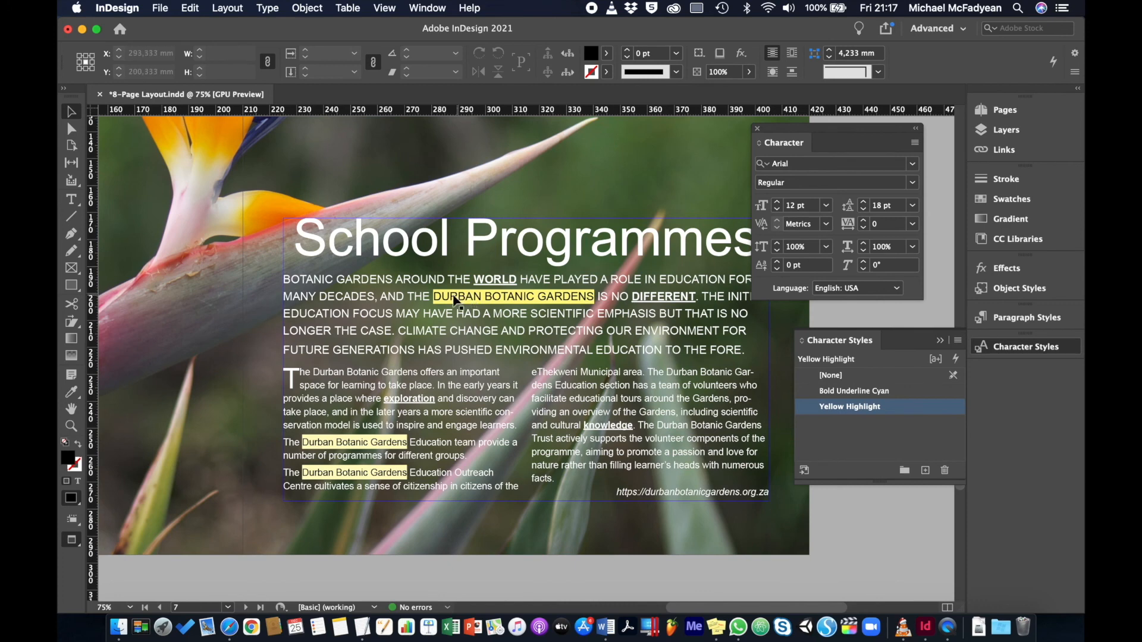
Apply the Yellow Highlight style to "DURBAN BOTANIC GARDENS" in the introduction paragraph and deselect everything
click(528, 301)
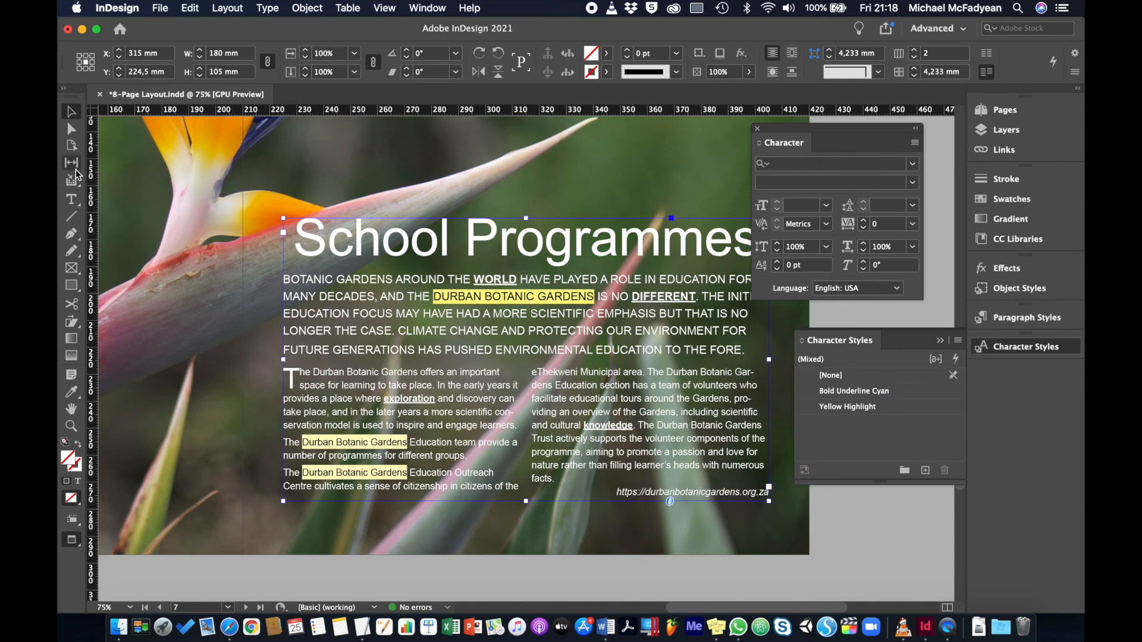
click(72, 200)
click(446, 297)
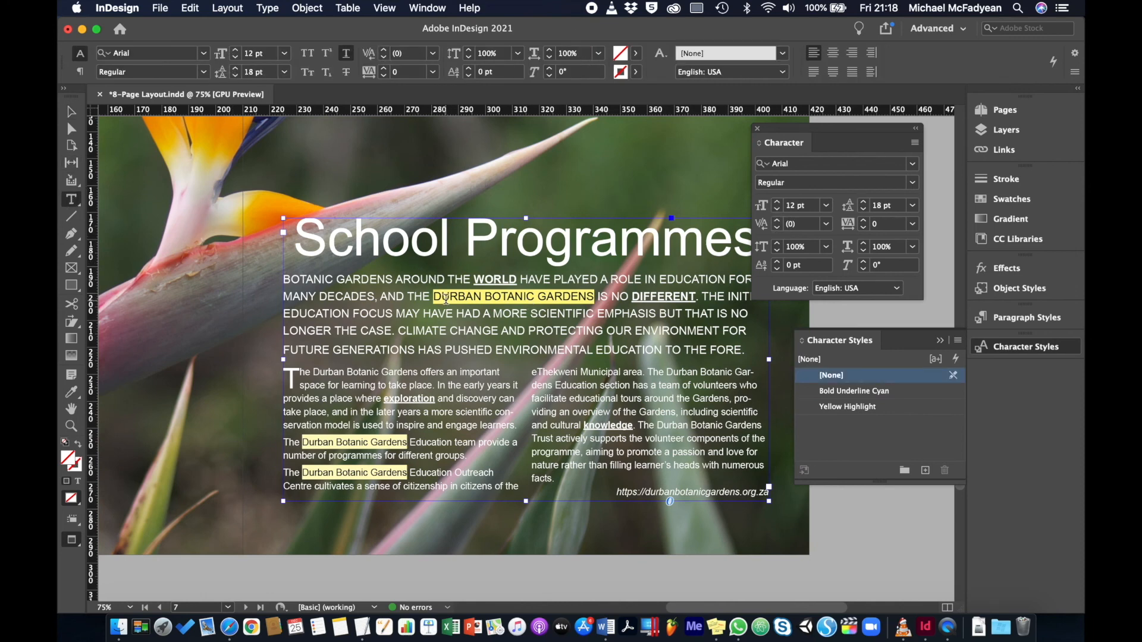
double_click(446, 298)
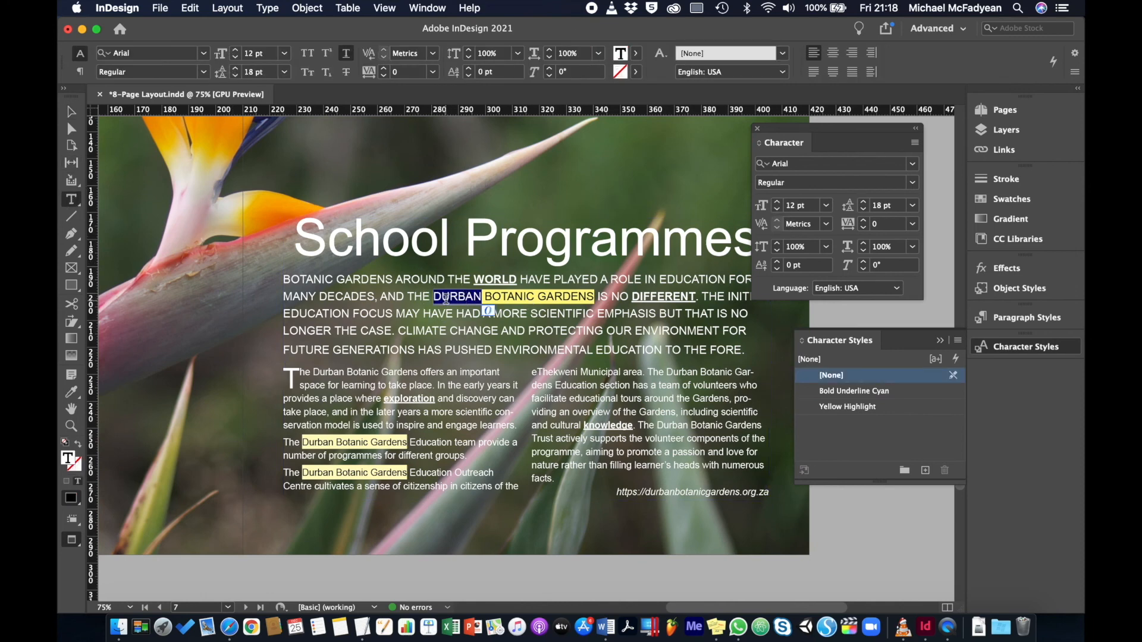
shift+click(594, 296)
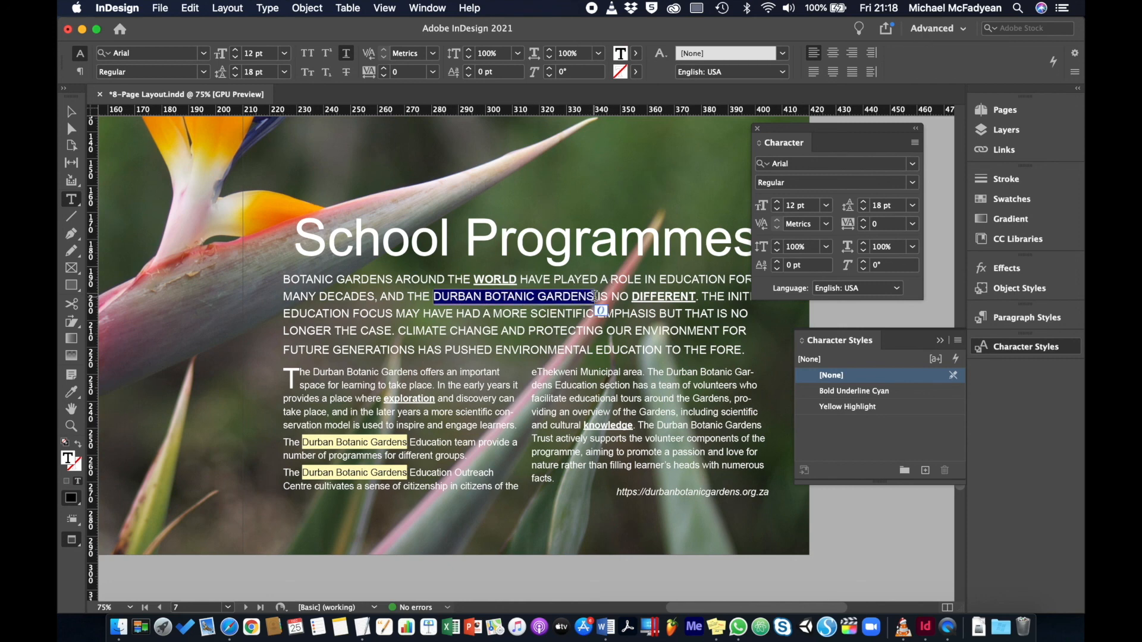
click(841, 409)
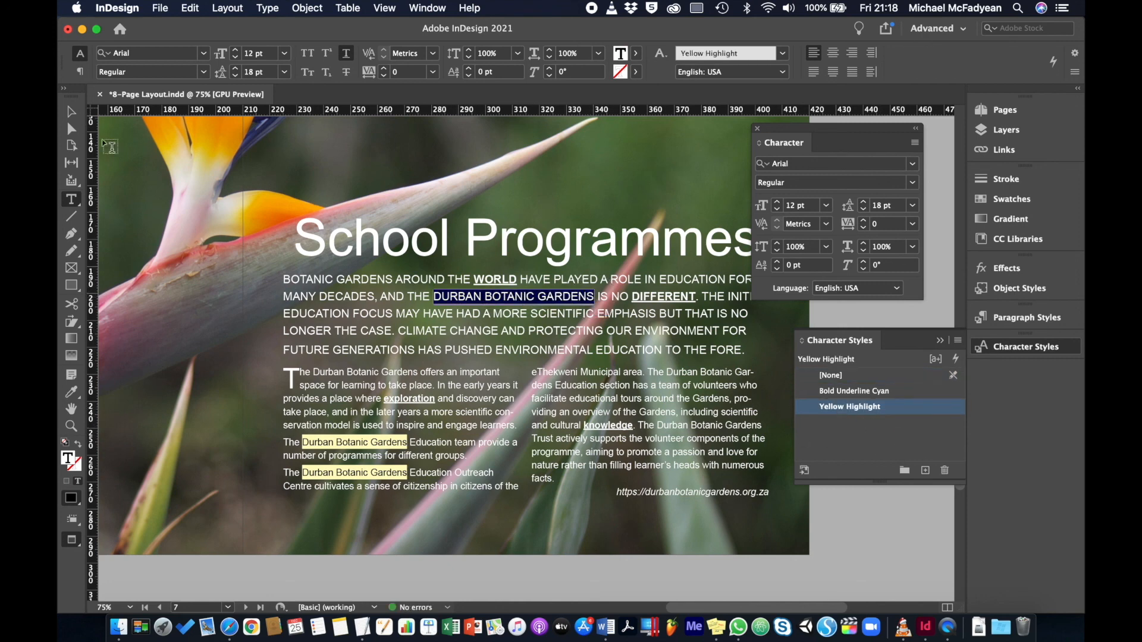
click(71, 111)
click(827, 511)
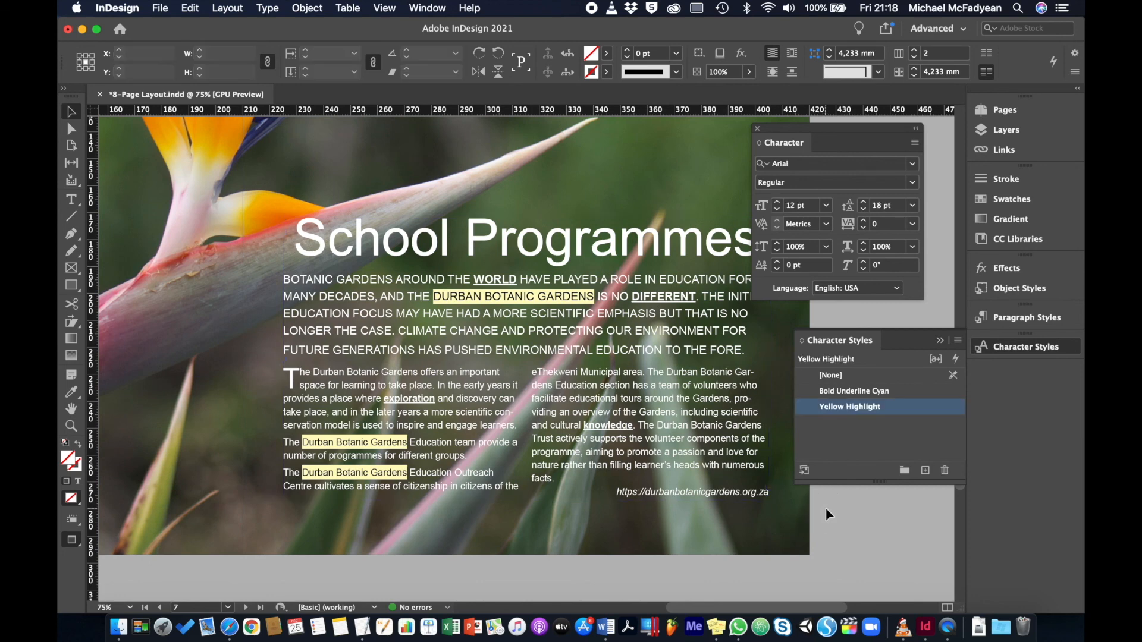